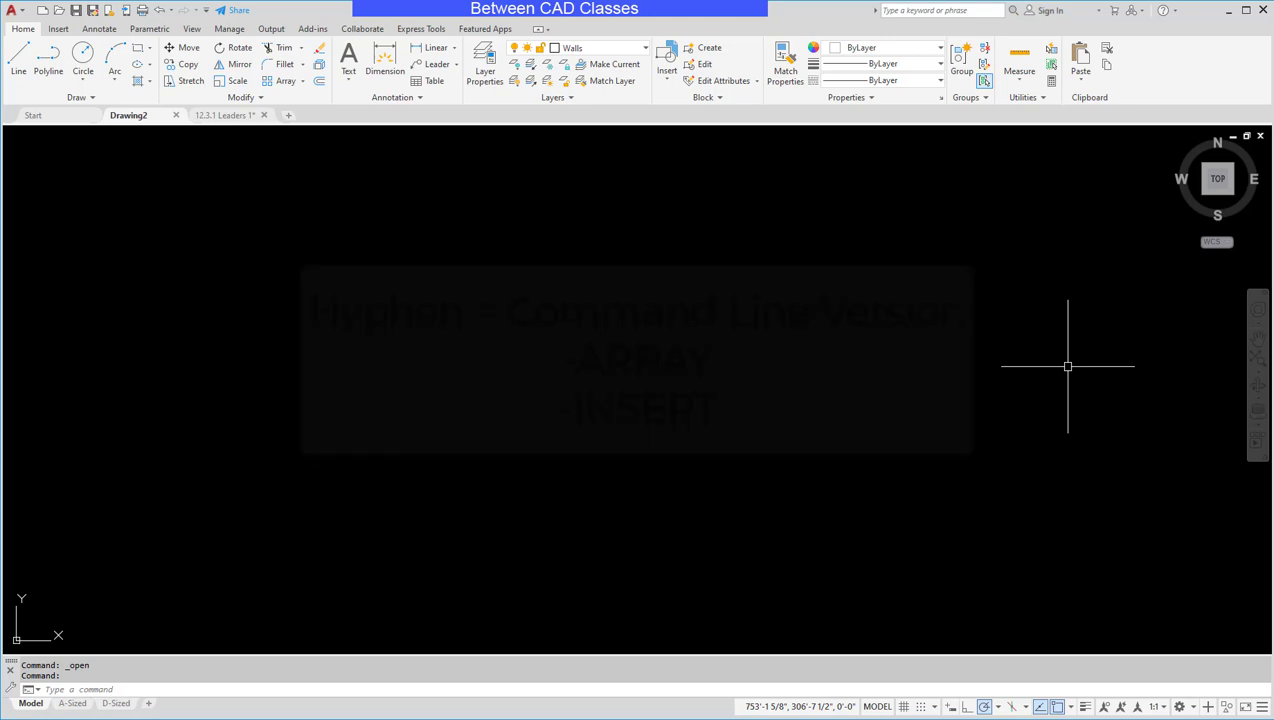
Try the INSERT and -INSERT block commands, then cancel the block insert
{"action": "type", "text": "insert"}
{"action": "key", "text": "Return"}
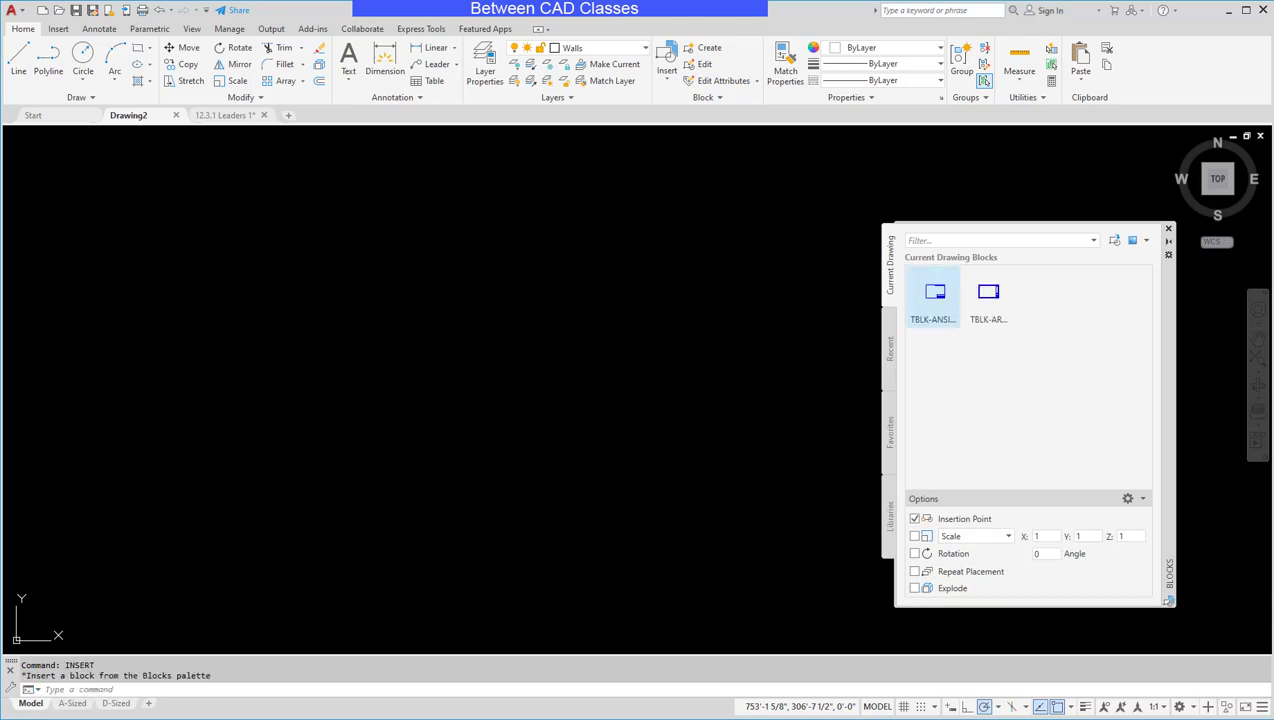
{"action": "left_click", "coordinate": [1168, 231]}
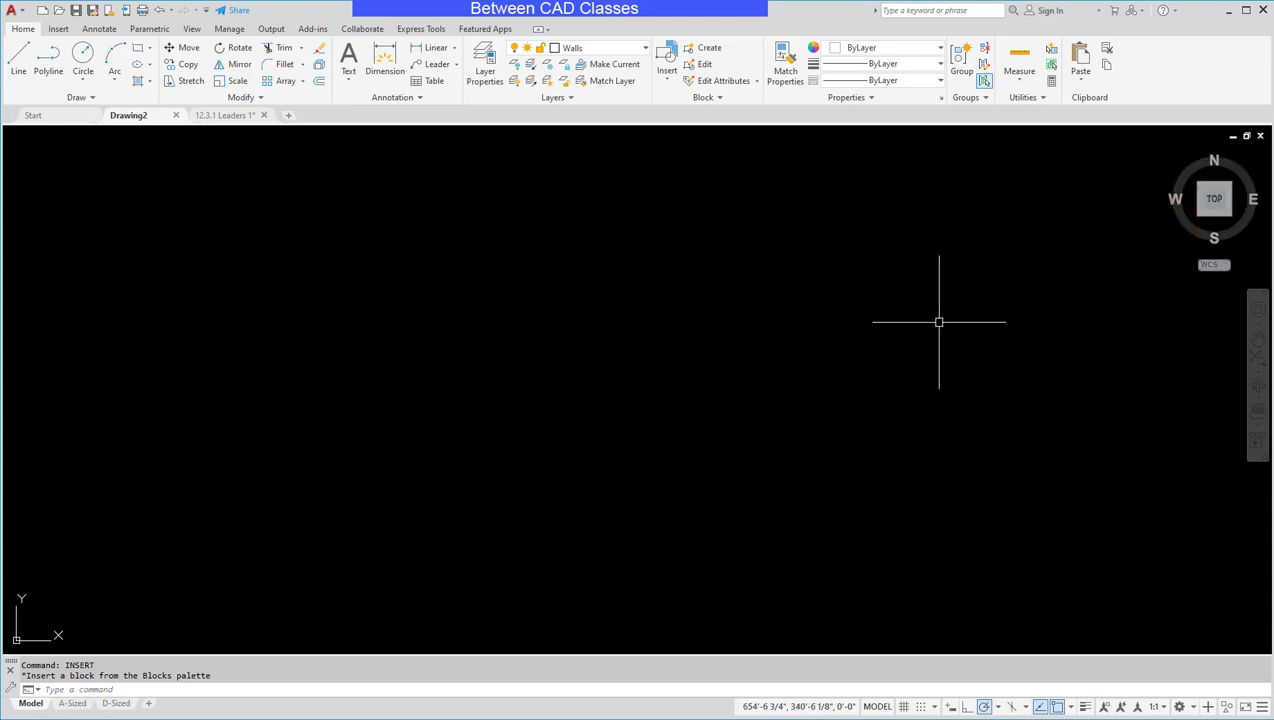
{"action": "type", "text": "-inser"}
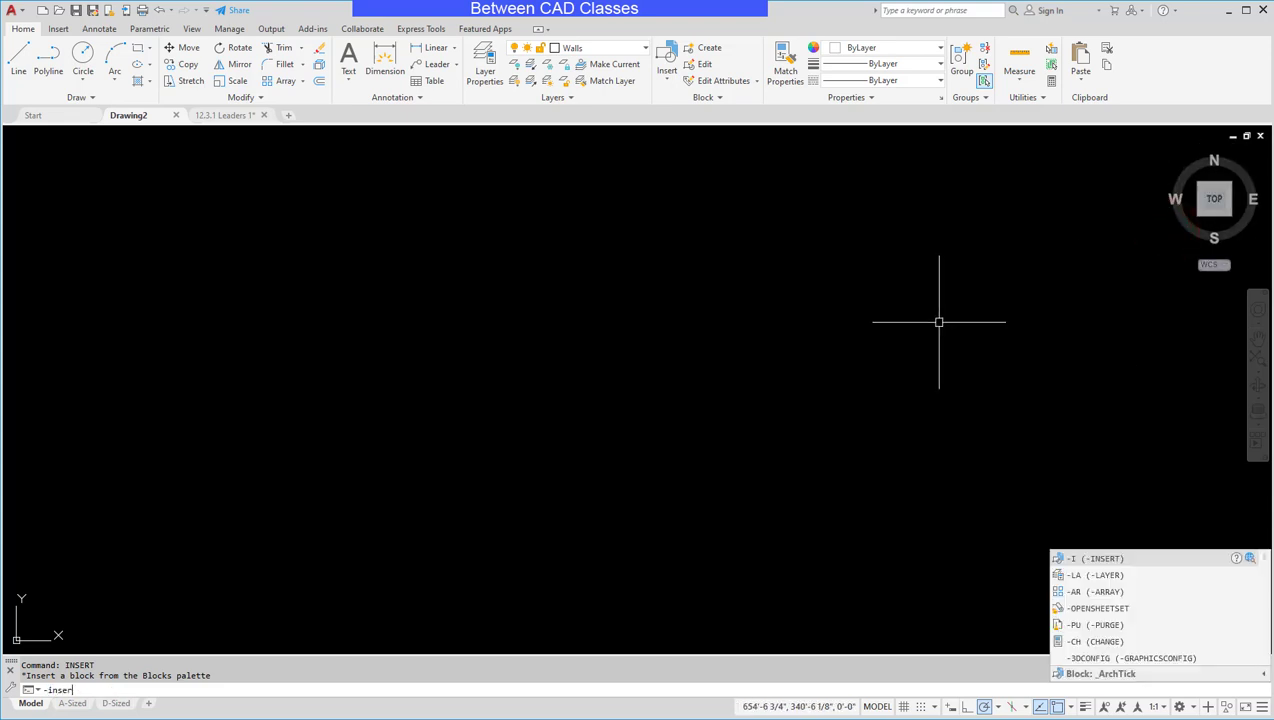
{"action": "type", "text": "t"}
{"action": "key", "text": "Return"}
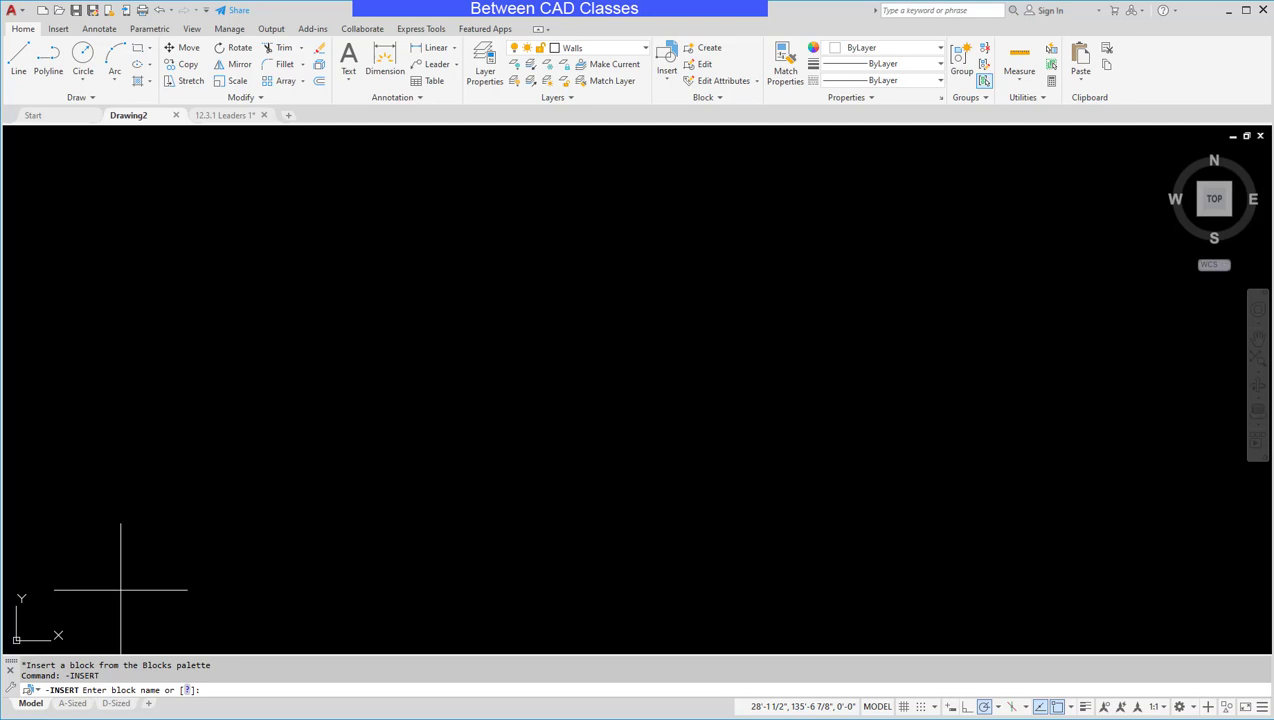
{"action": "key", "text": "Escape"}
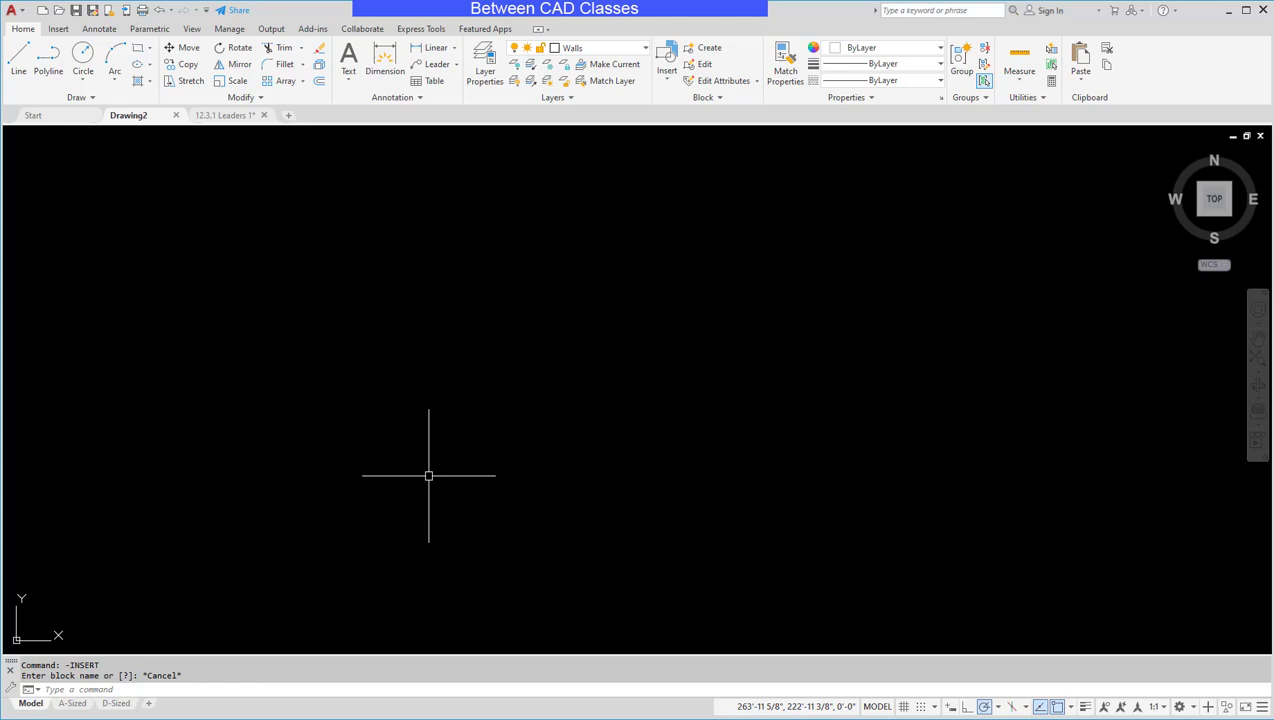
Make TEXT the current layer using the -LAYER Set option
{"action": "type", "text": "-LAYER"}
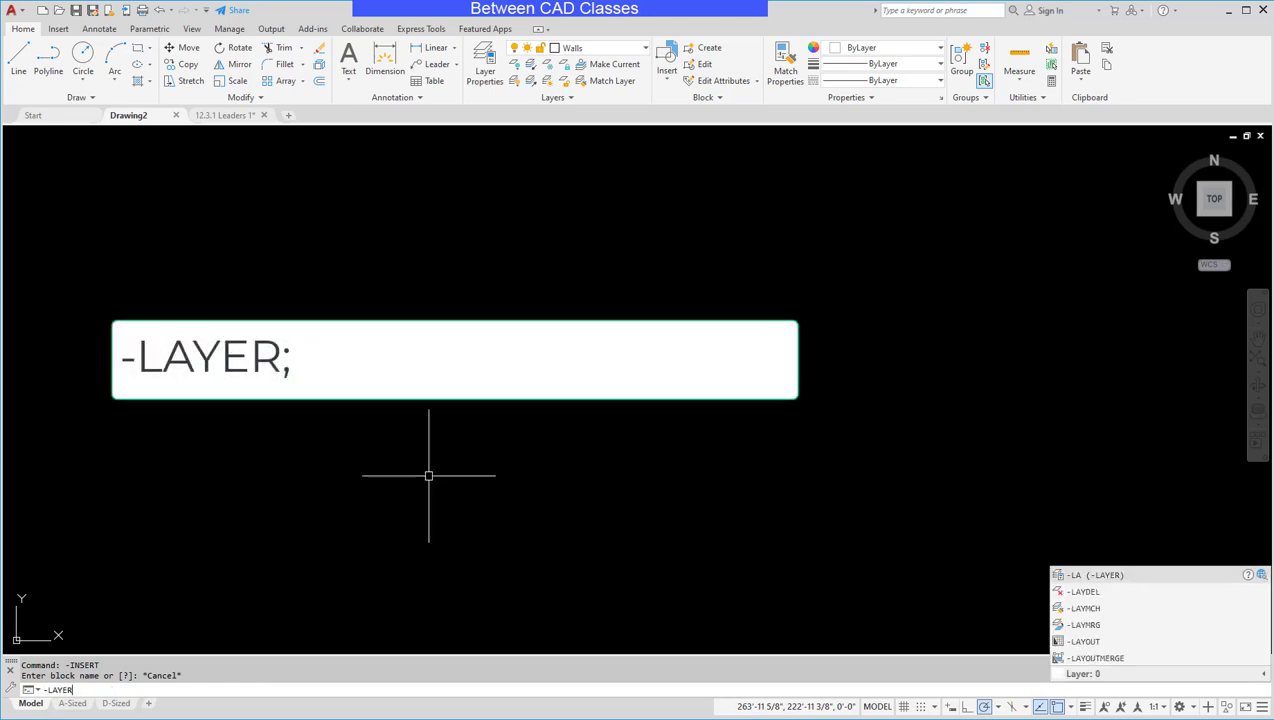
{"action": "key", "text": "Return"}
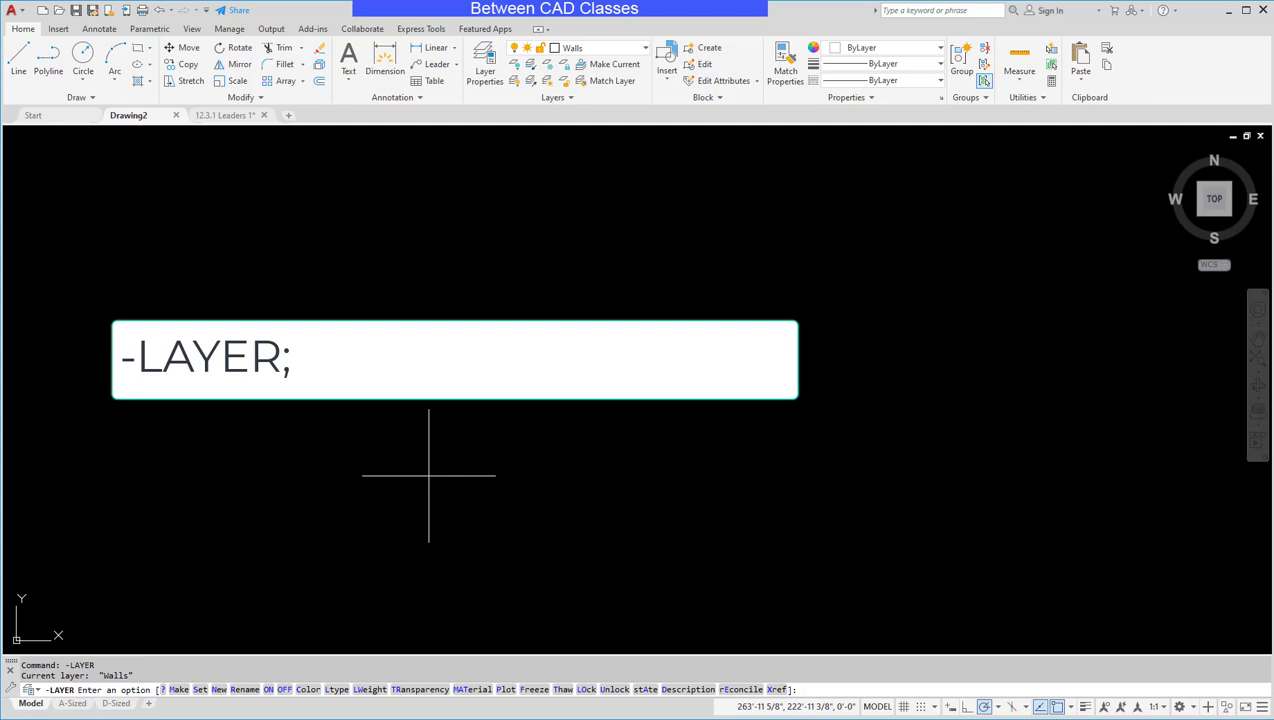
{"action": "type", "text": "S"}
{"action": "key", "text": "Return"}
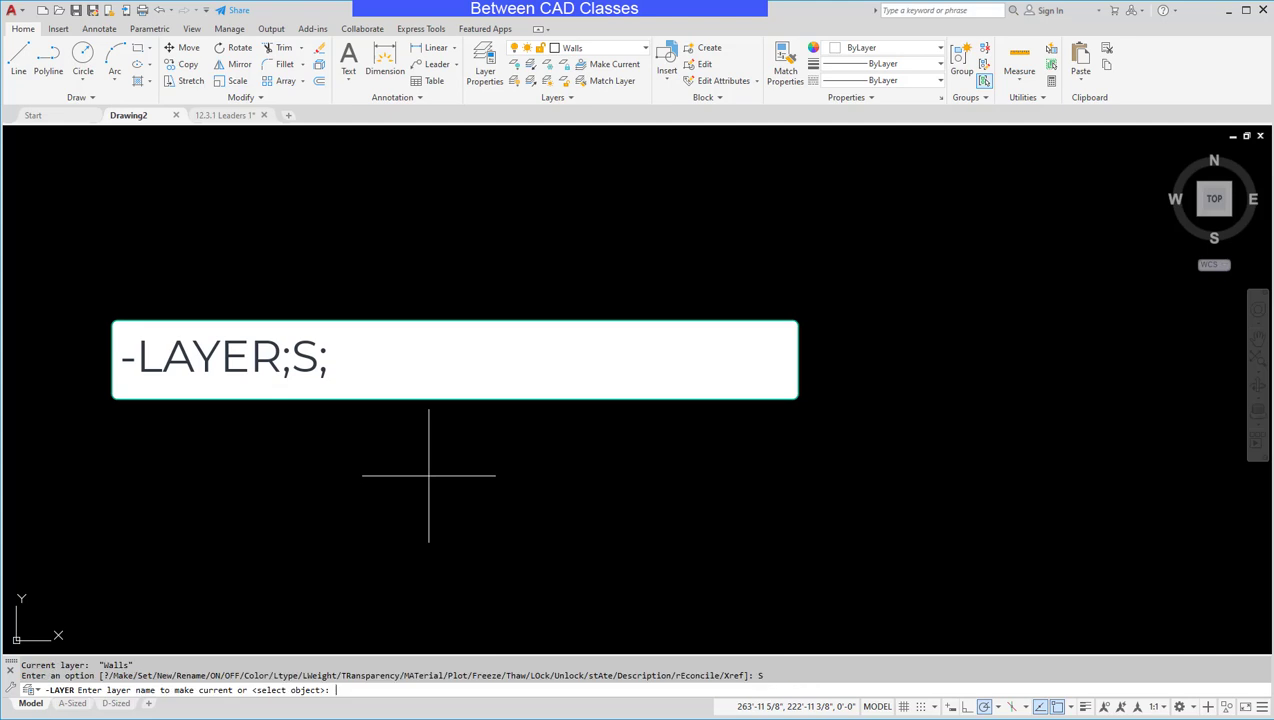
{"action": "type", "text": "TEXT"}
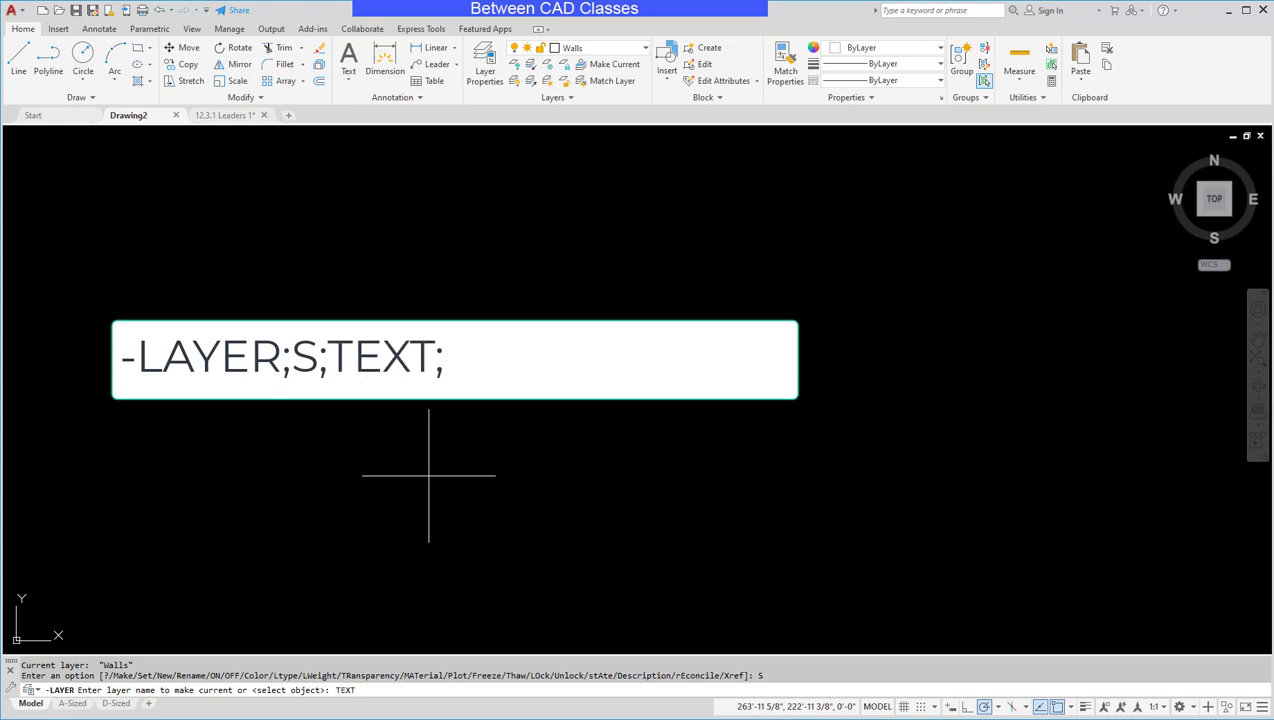
{"action": "key", "text": "Return"}
{"action": "key", "text": "Return"}
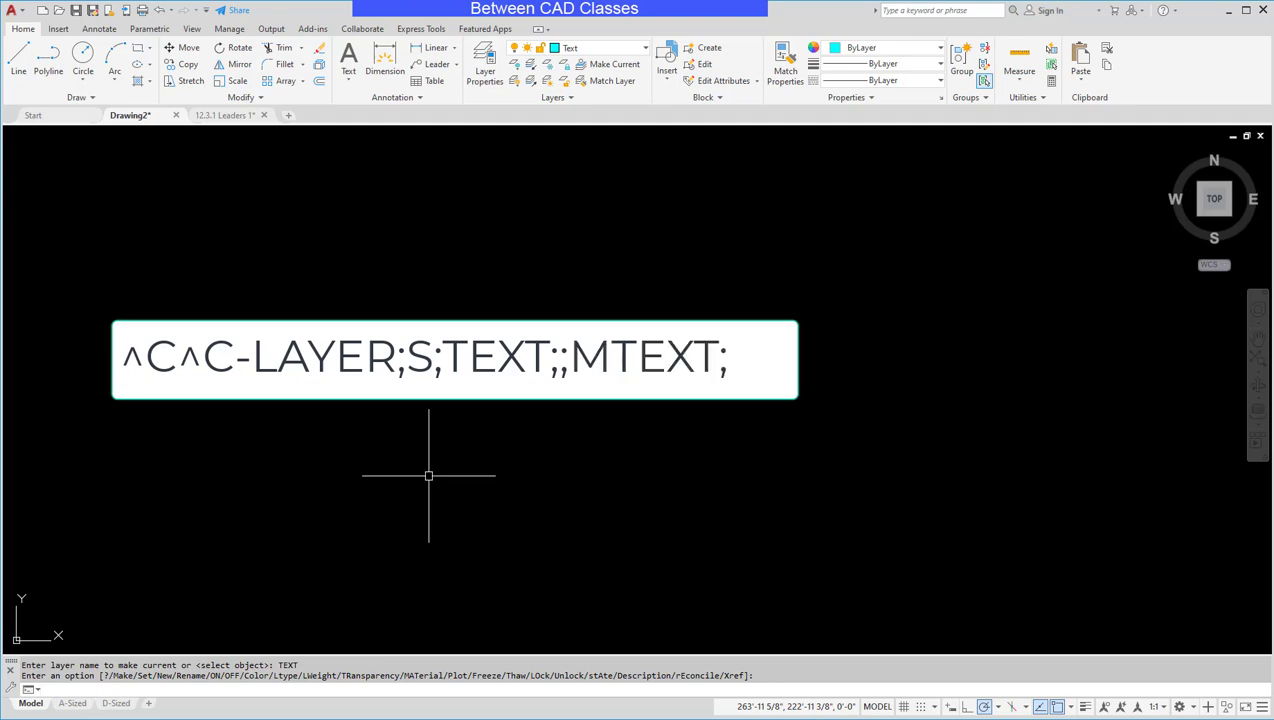
Start MTEXT, pick the first corner, and set the text style to HAND
{"action": "type", "text": "MTEXT"}
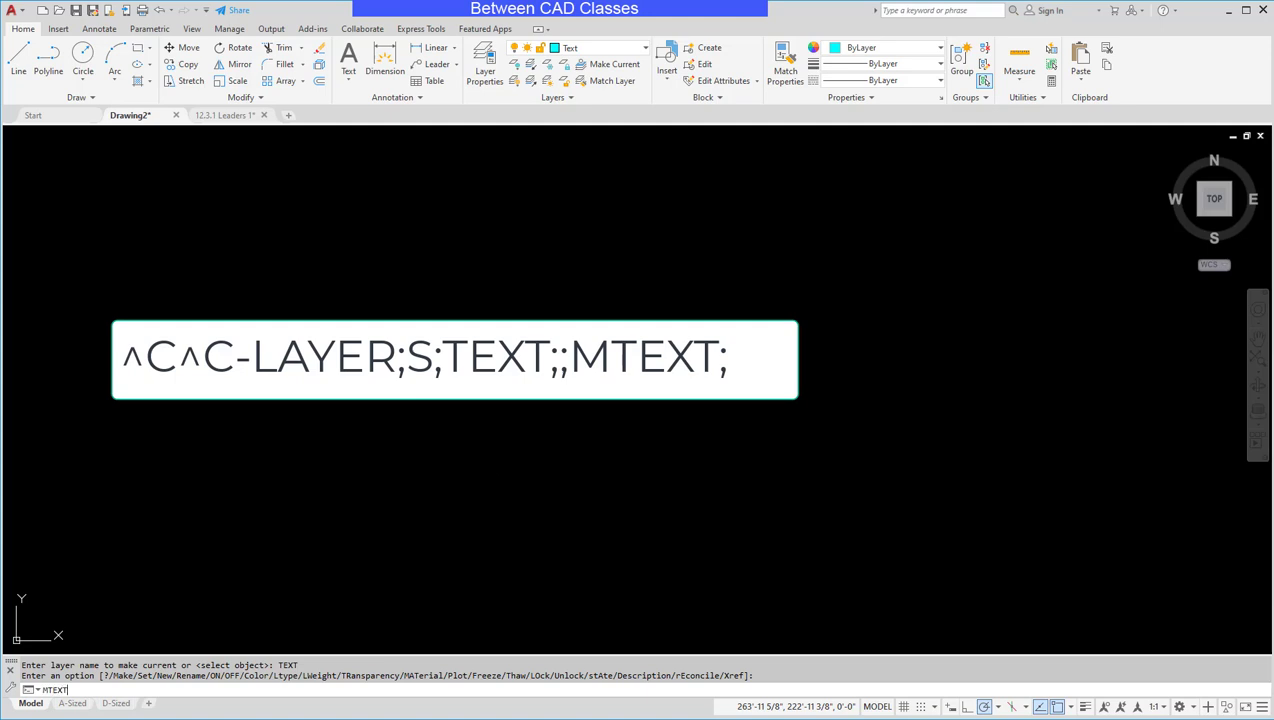
{"action": "key", "text": "Return"}
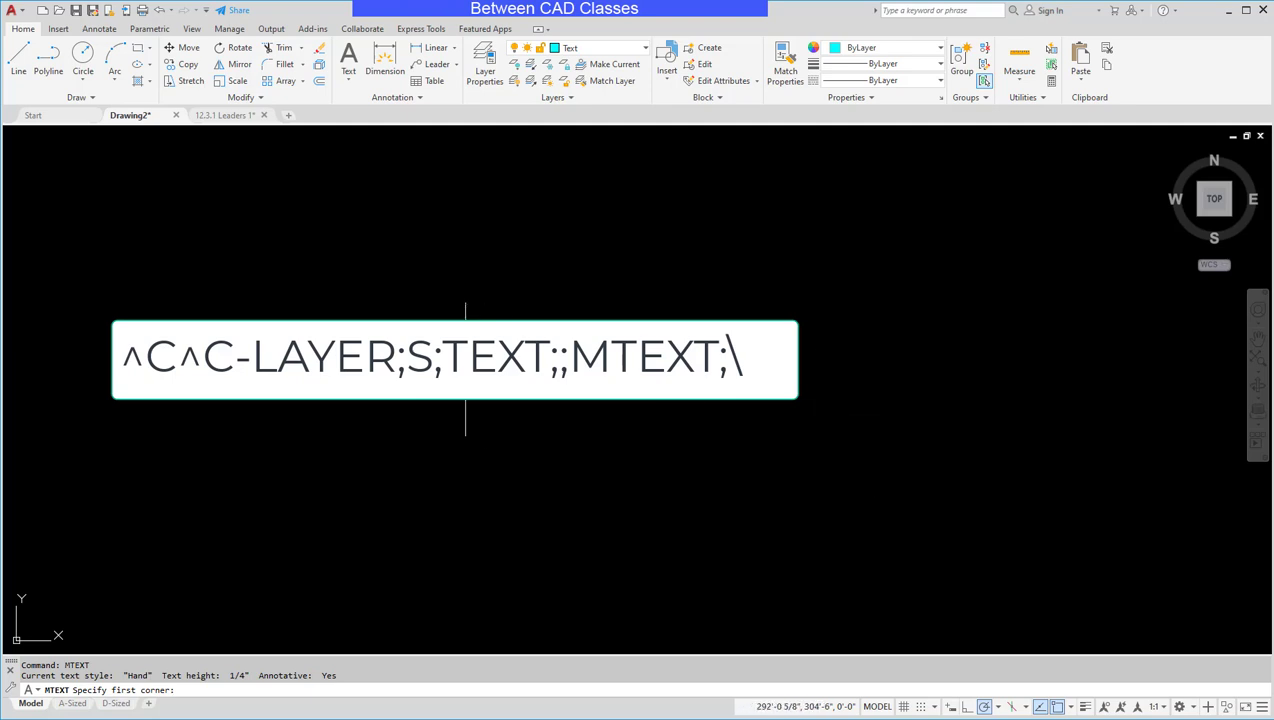
{"action": "left_click", "coordinate": [464, 366]}
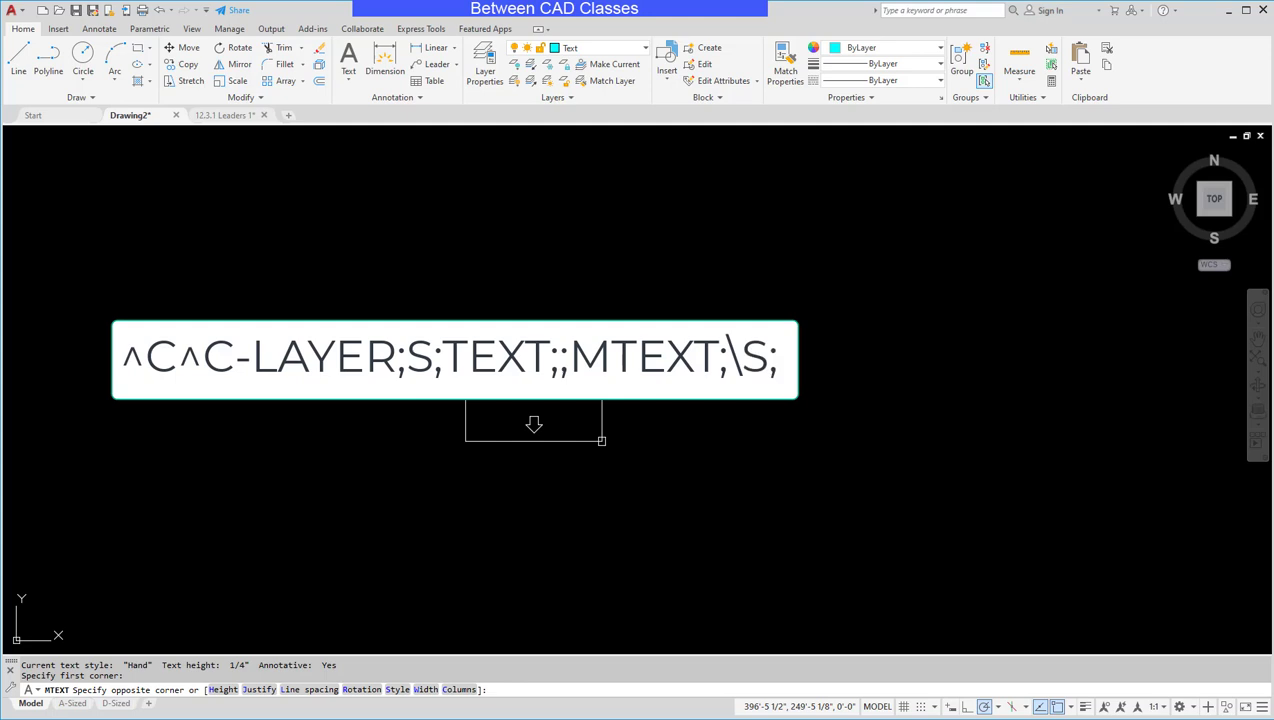
{"action": "type", "text": "S"}
{"action": "key", "text": "Return"}
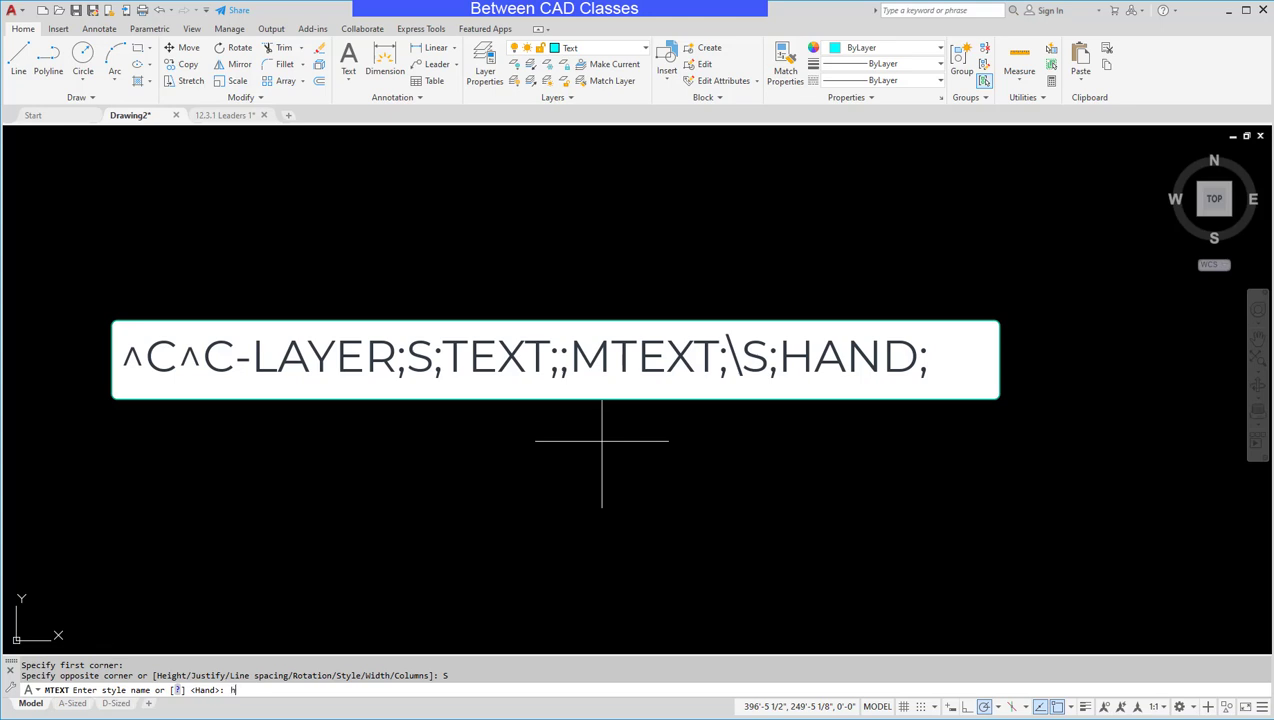
{"action": "type", "text": "HAND"}
{"action": "key", "text": "Return"}
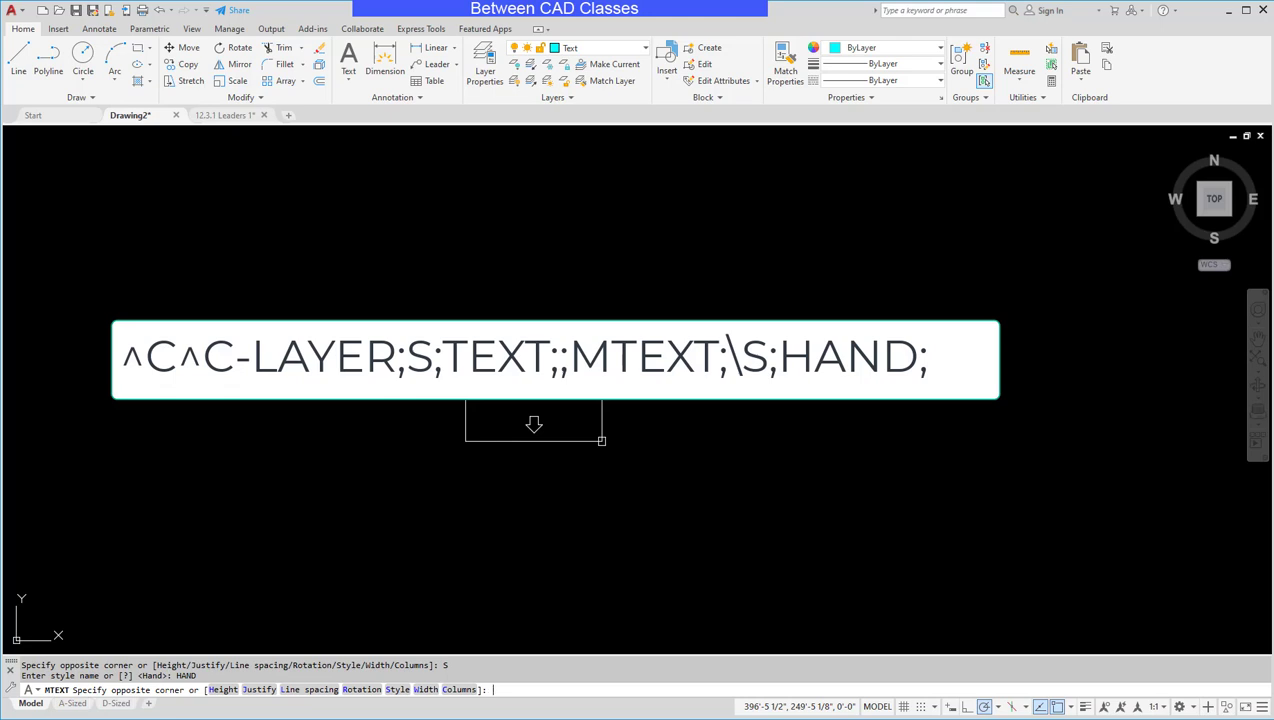
Set top-left (TL) justification and a 0.125 paper text height
{"action": "type", "text": "J;"}
{"action": "key", "text": "Return"}
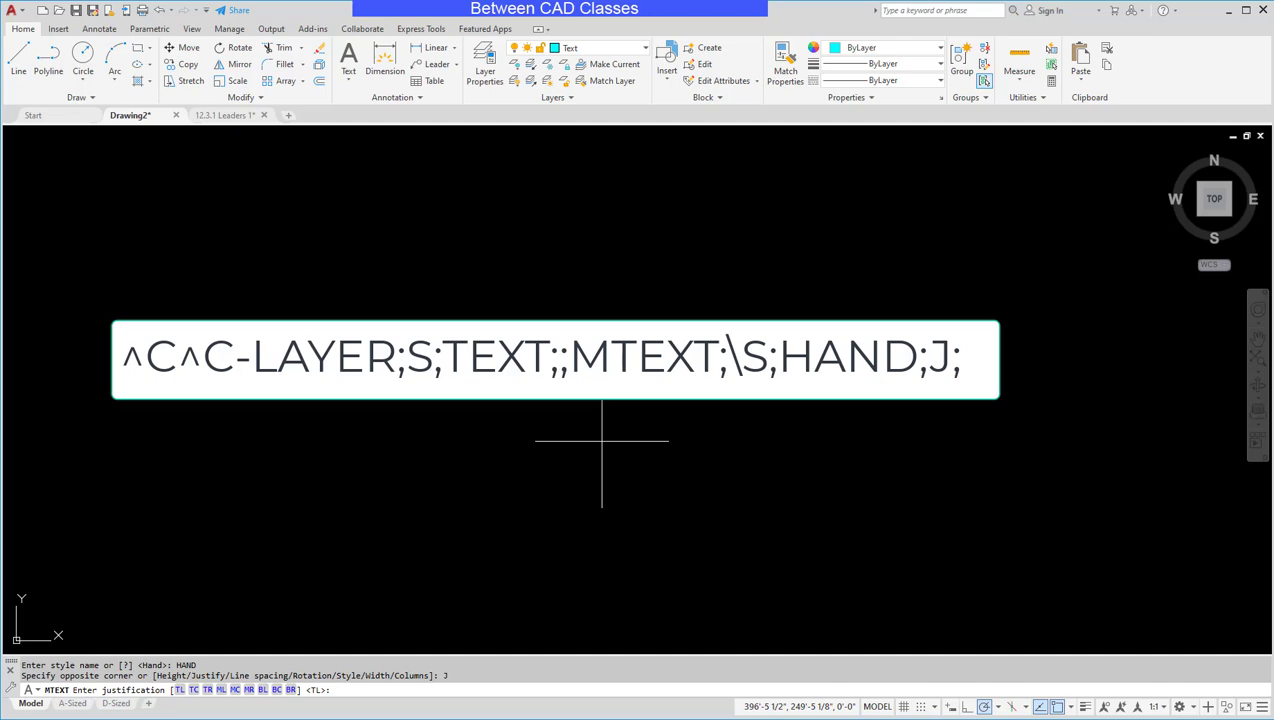
{"action": "type", "text": "TL"}
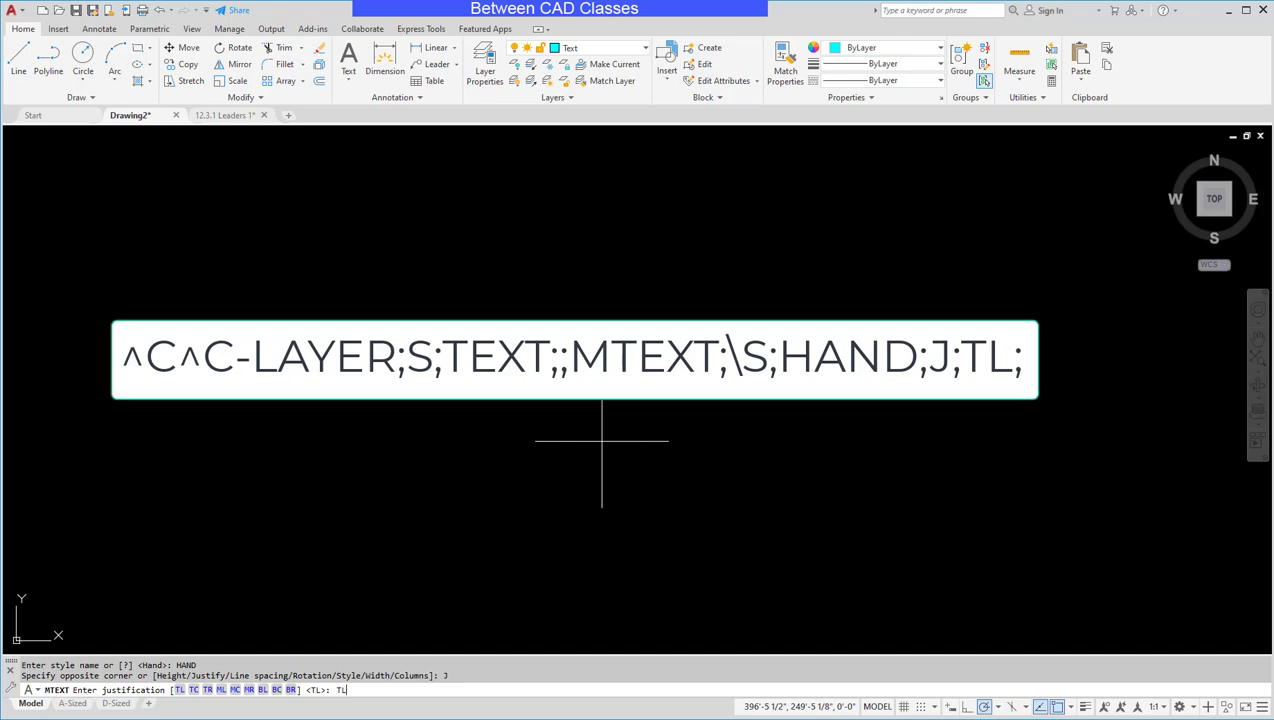
{"action": "key", "text": "Return"}
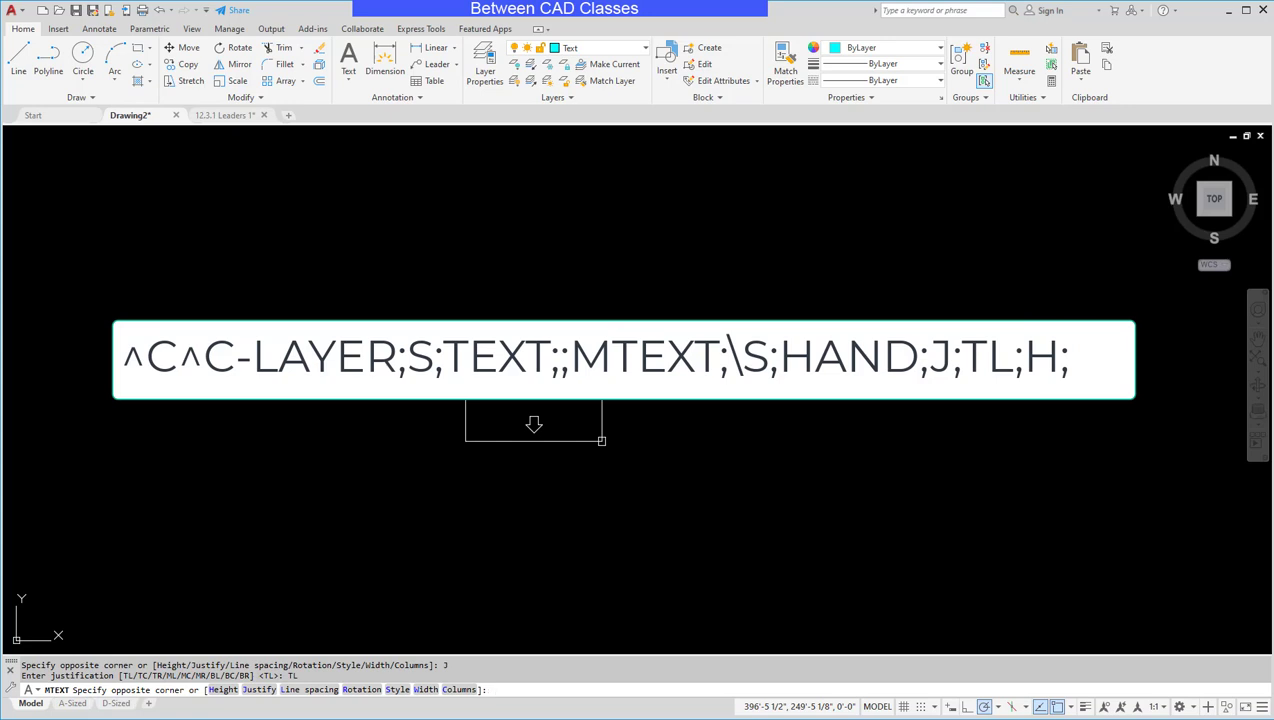
{"action": "type", "text": "H;"}
{"action": "key", "text": "Return"}
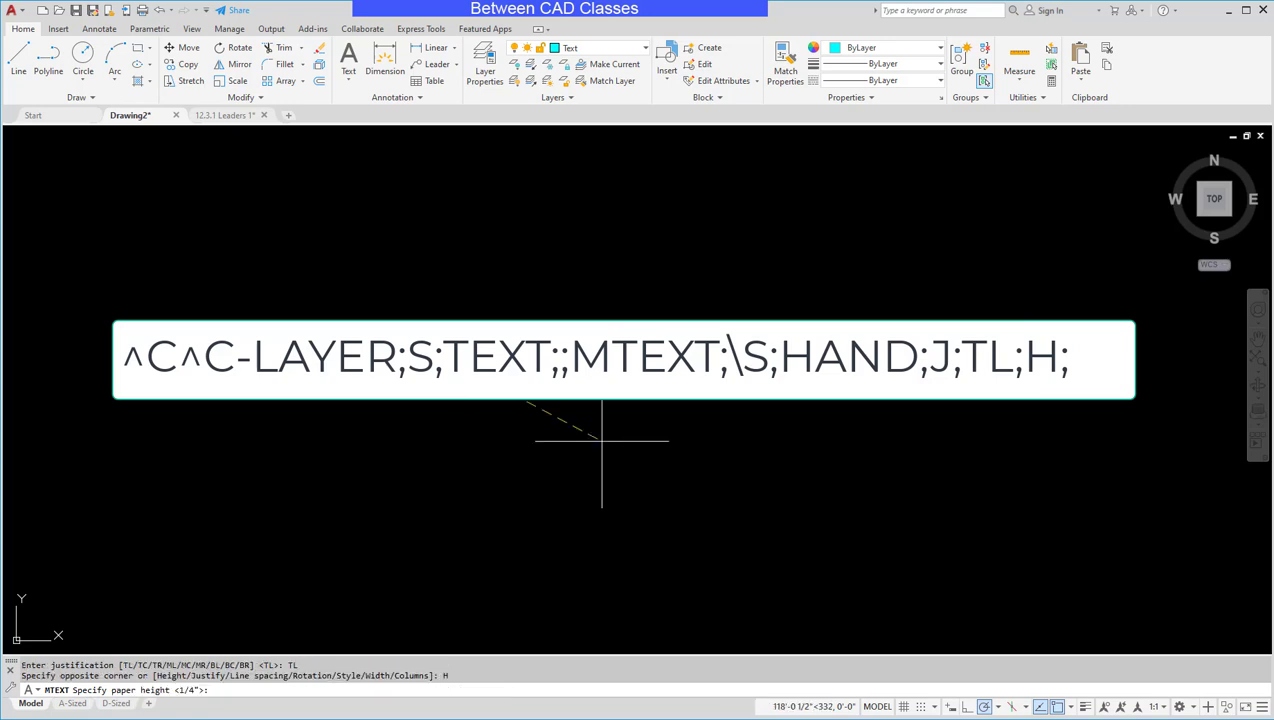
{"action": "type", "text": ".125"}
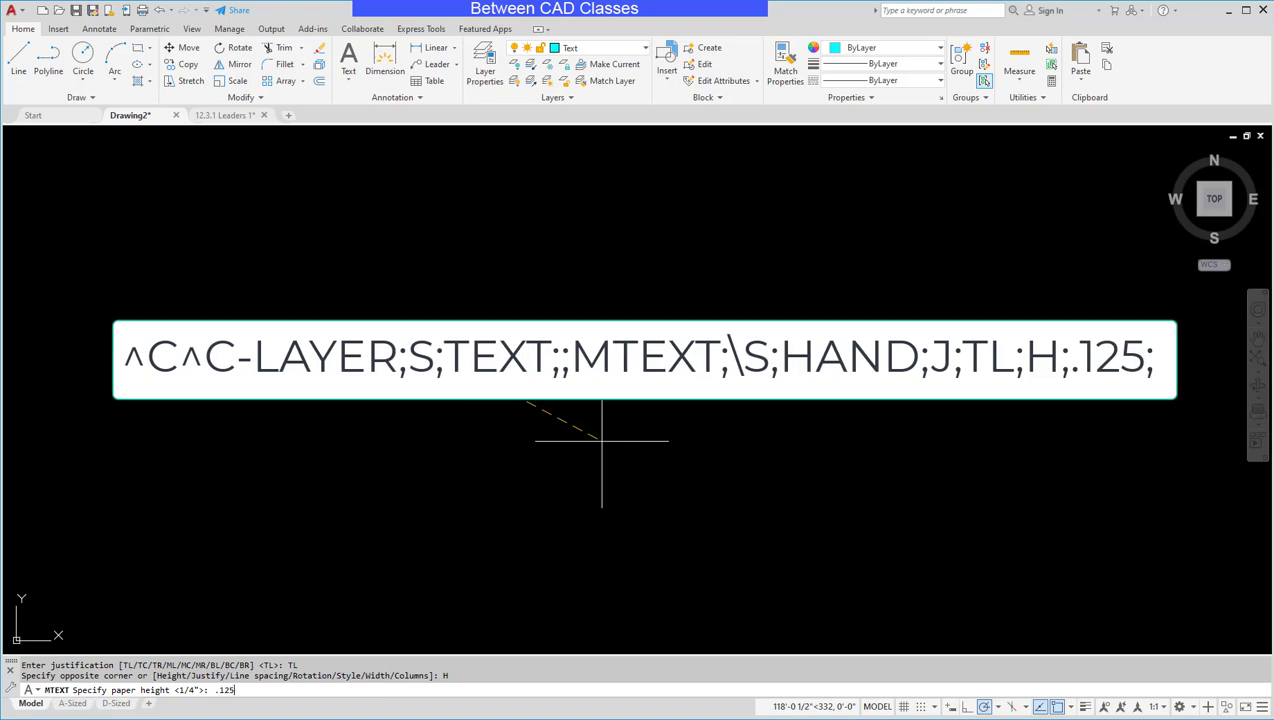
{"action": "key", "text": "Return"}
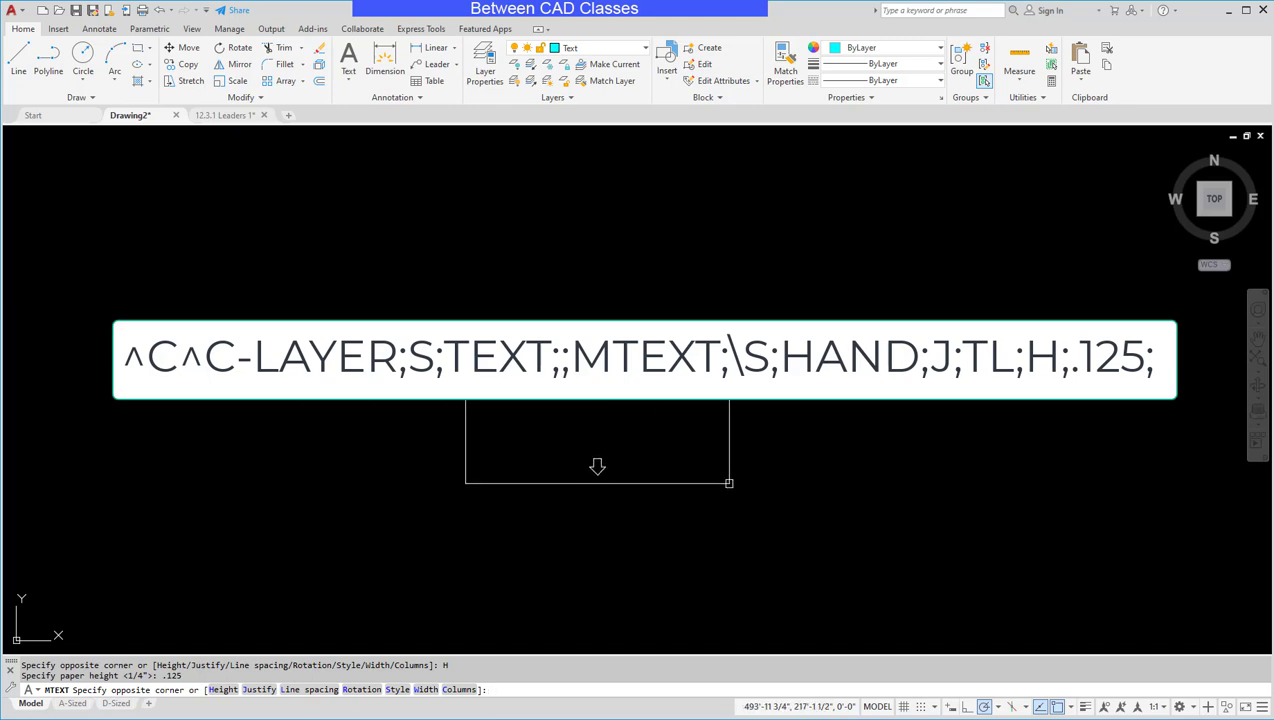
Place the text box's opposite corner, close the empty editor, and switch to 12.3.1 Leaders 1
{"action": "left_click", "coordinate": [712, 440]}
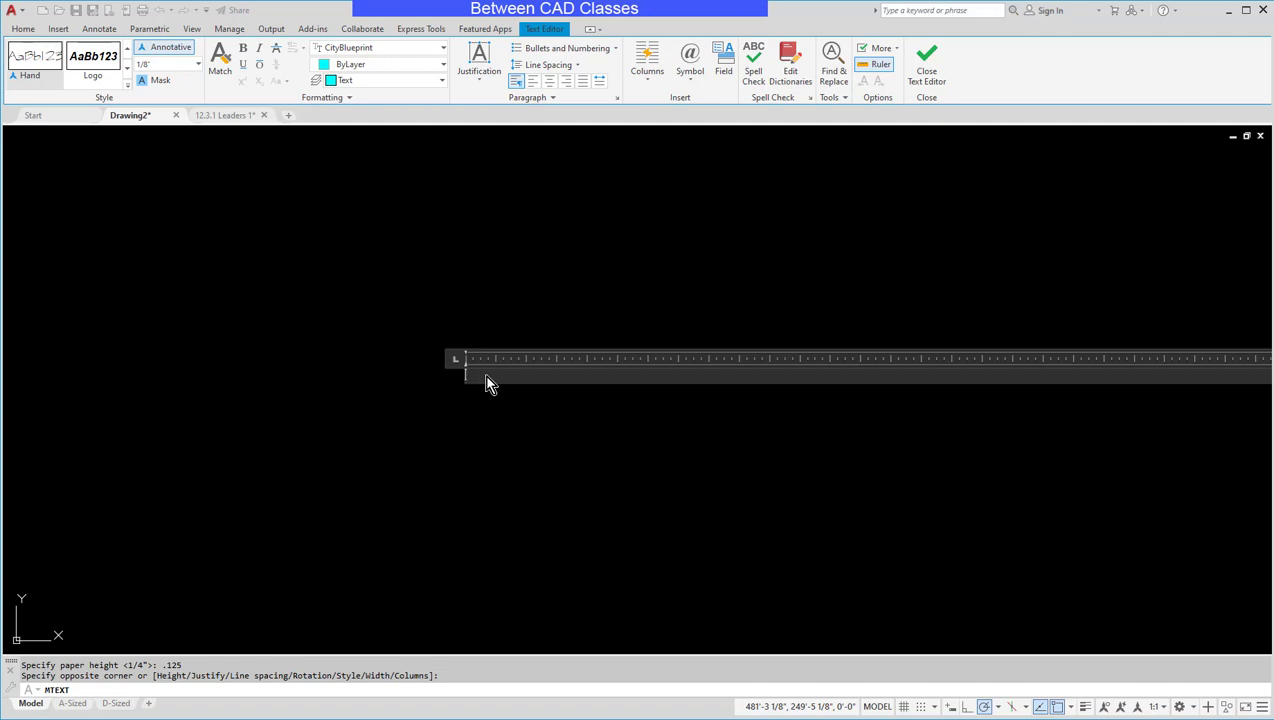
{"action": "key", "text": "Escape"}
{"action": "left_click", "coordinate": [205, 115]}
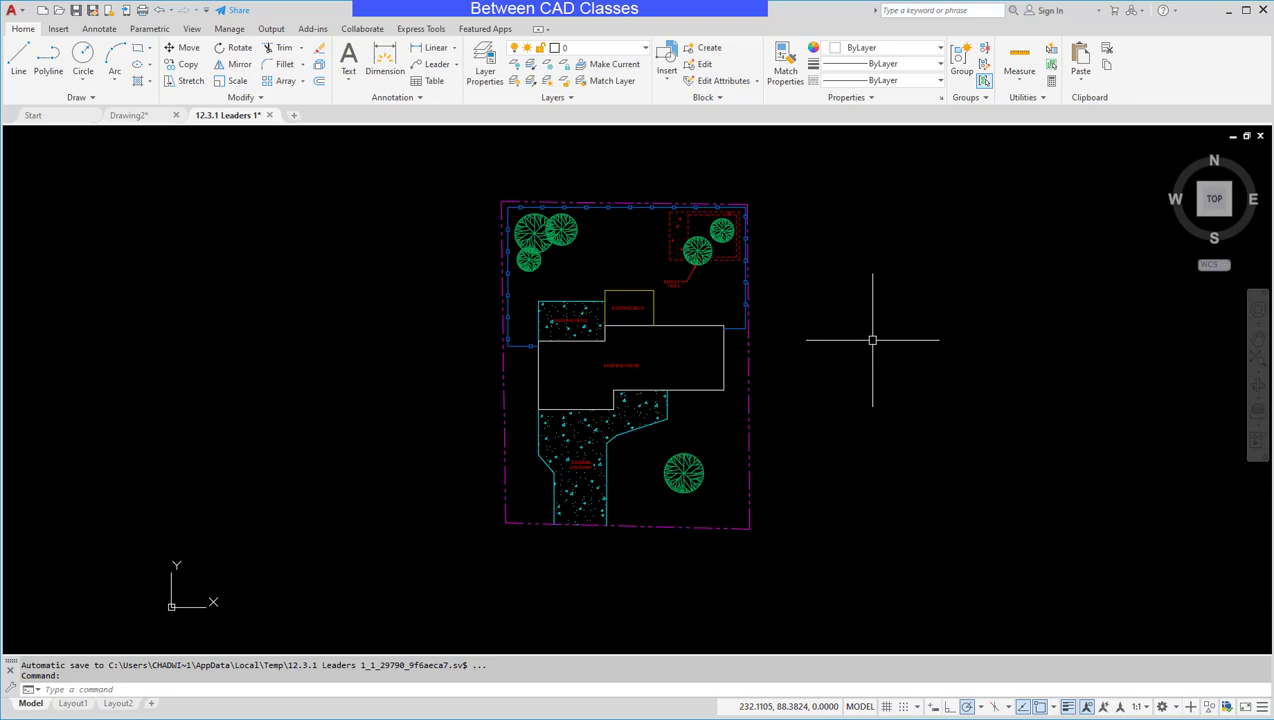
Zoom the site plan to extents, then zoom out to .9X, and cancel
{"action": "type", "text": "zoom"}
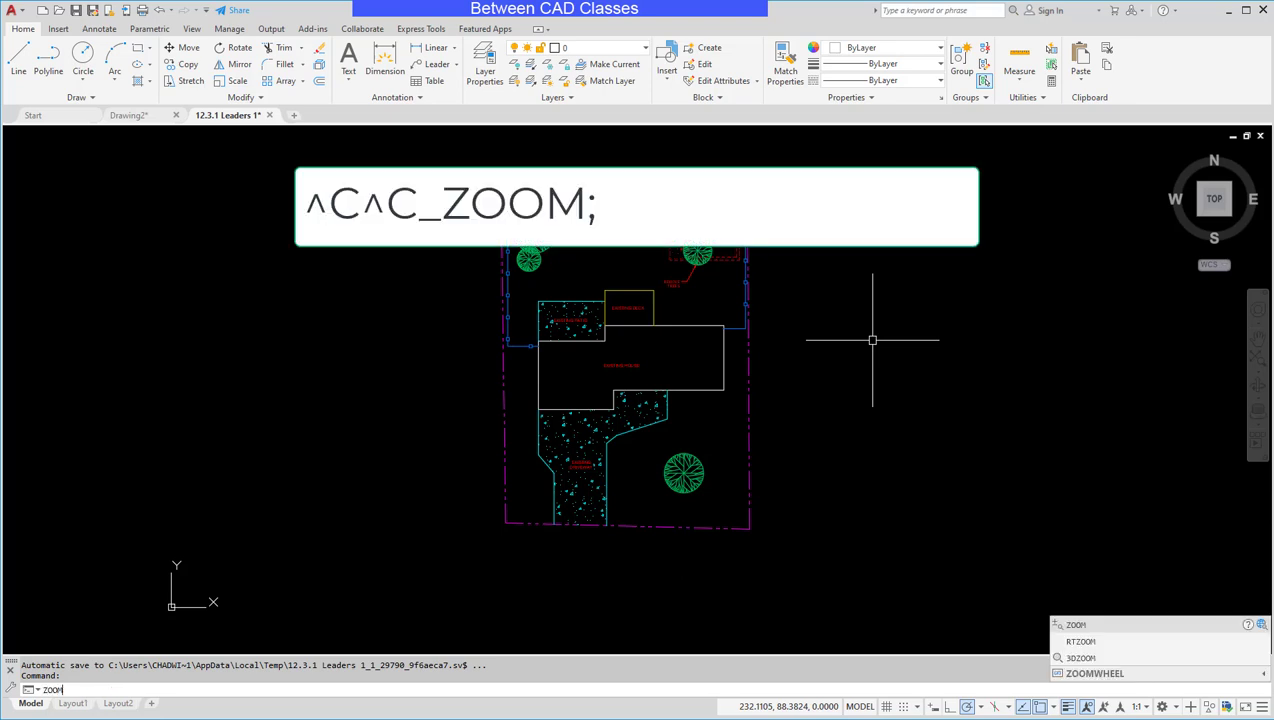
{"action": "key", "text": "Return"}
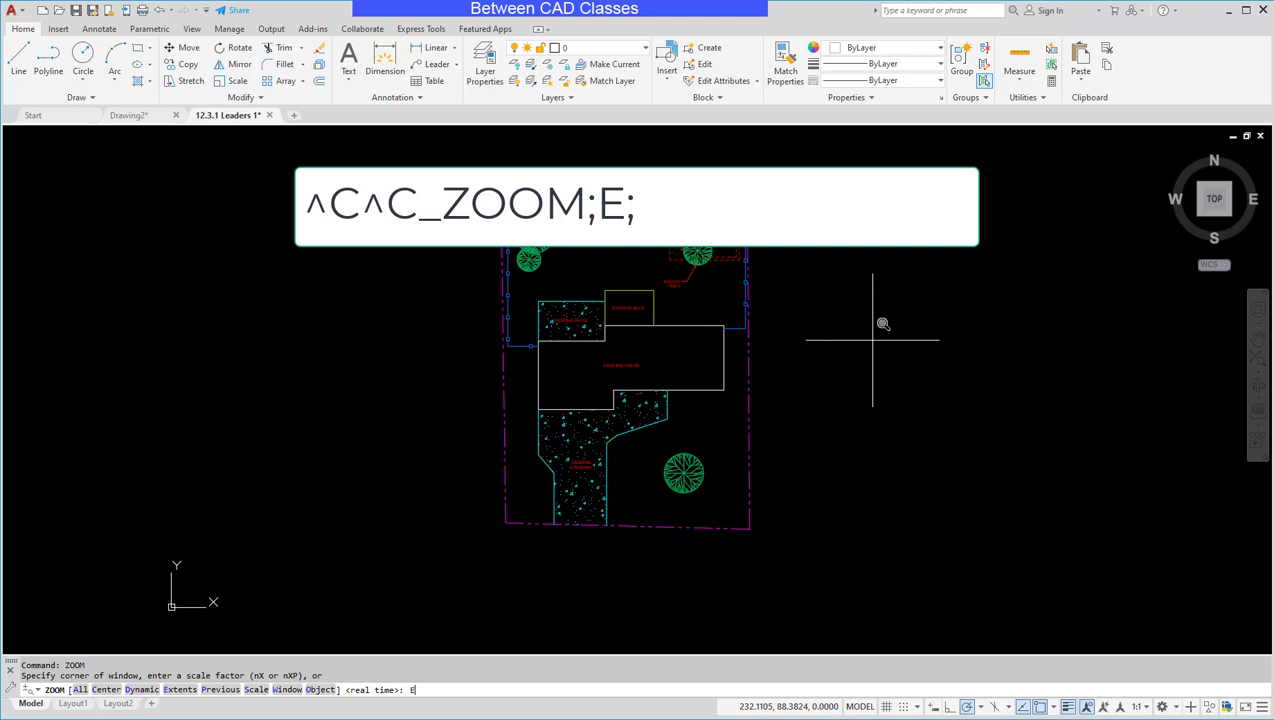
{"action": "type", "text": "e"}
{"action": "key", "text": "Return"}
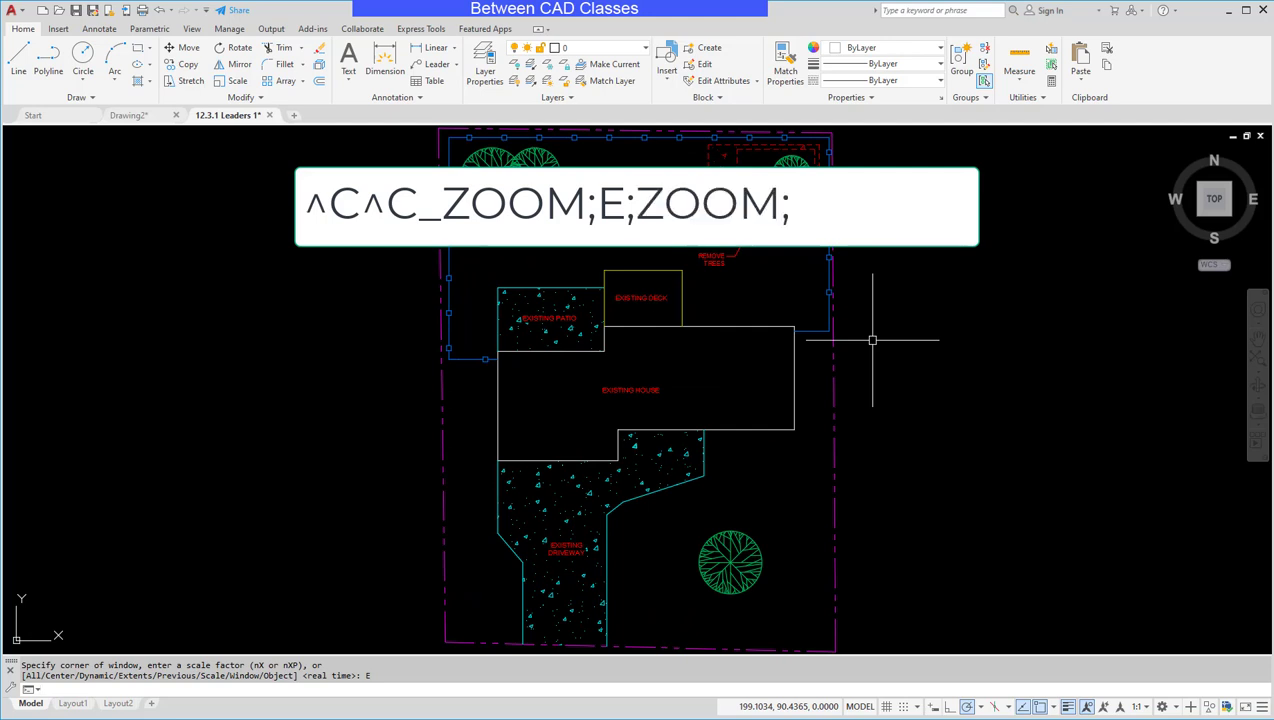
{"action": "type", "text": "ZOOM"}
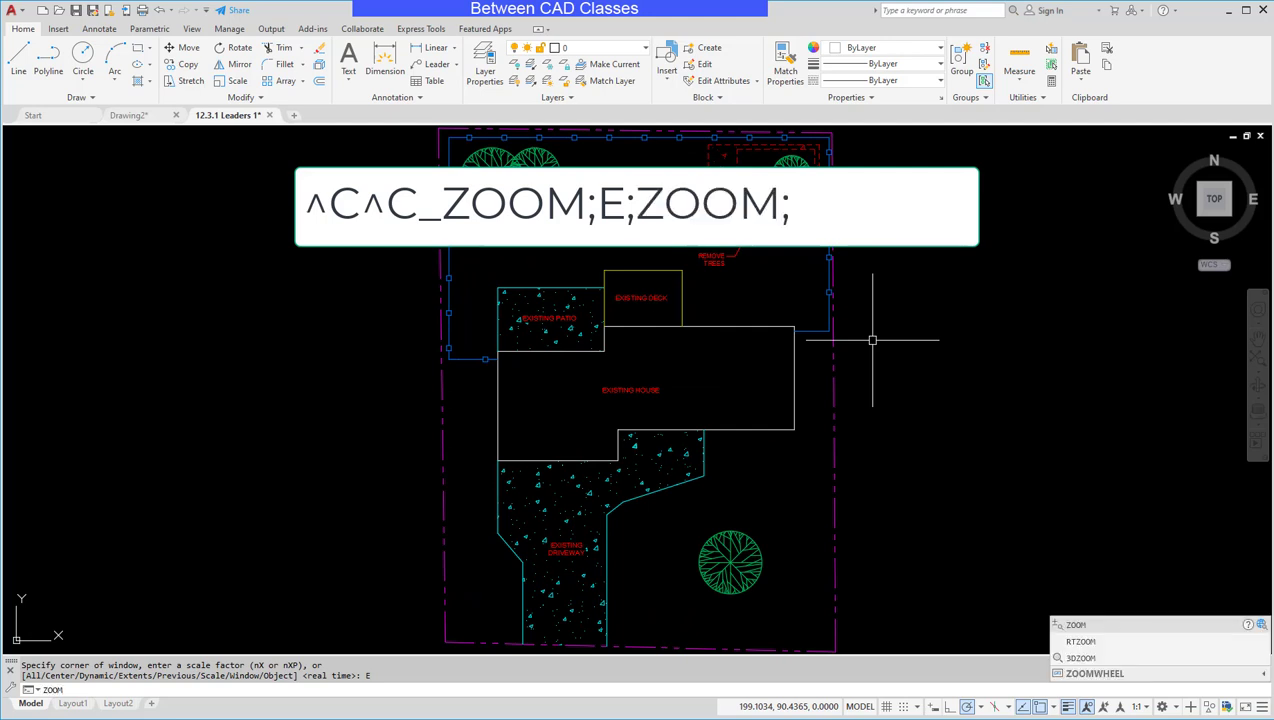
{"action": "key", "text": "Return"}
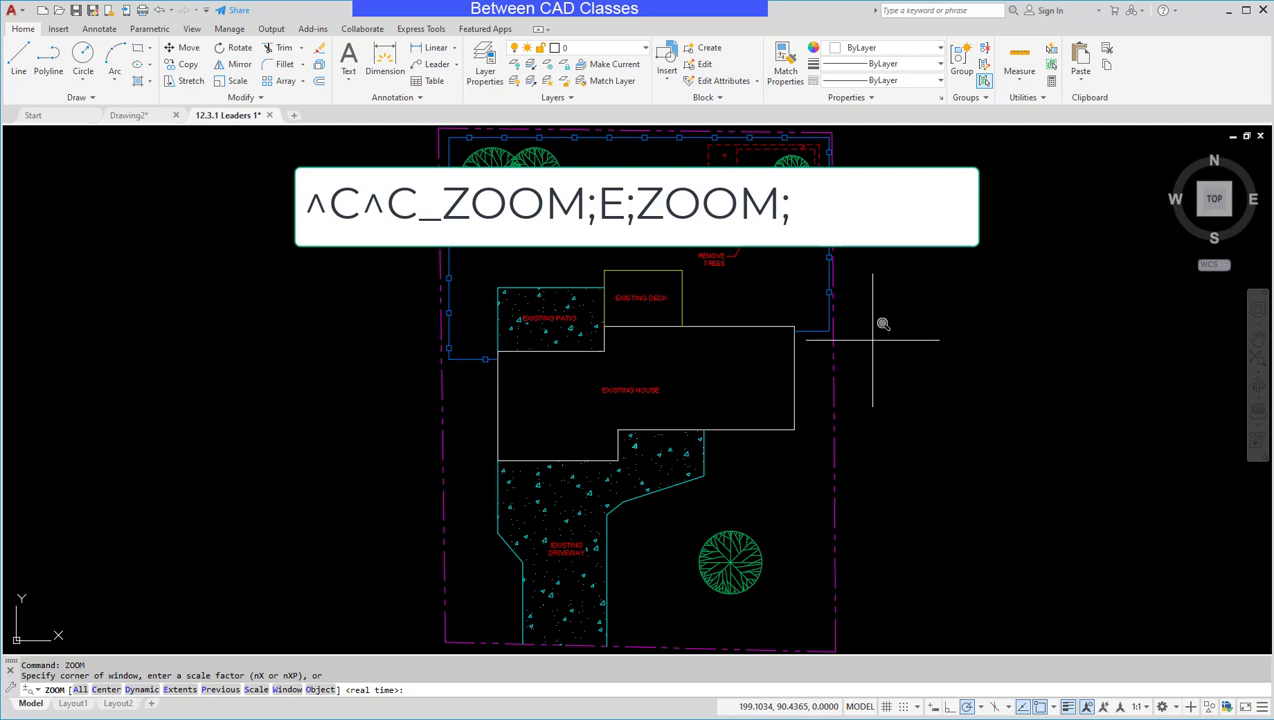
{"action": "type", "text": ".9X"}
{"action": "key", "text": "Return"}
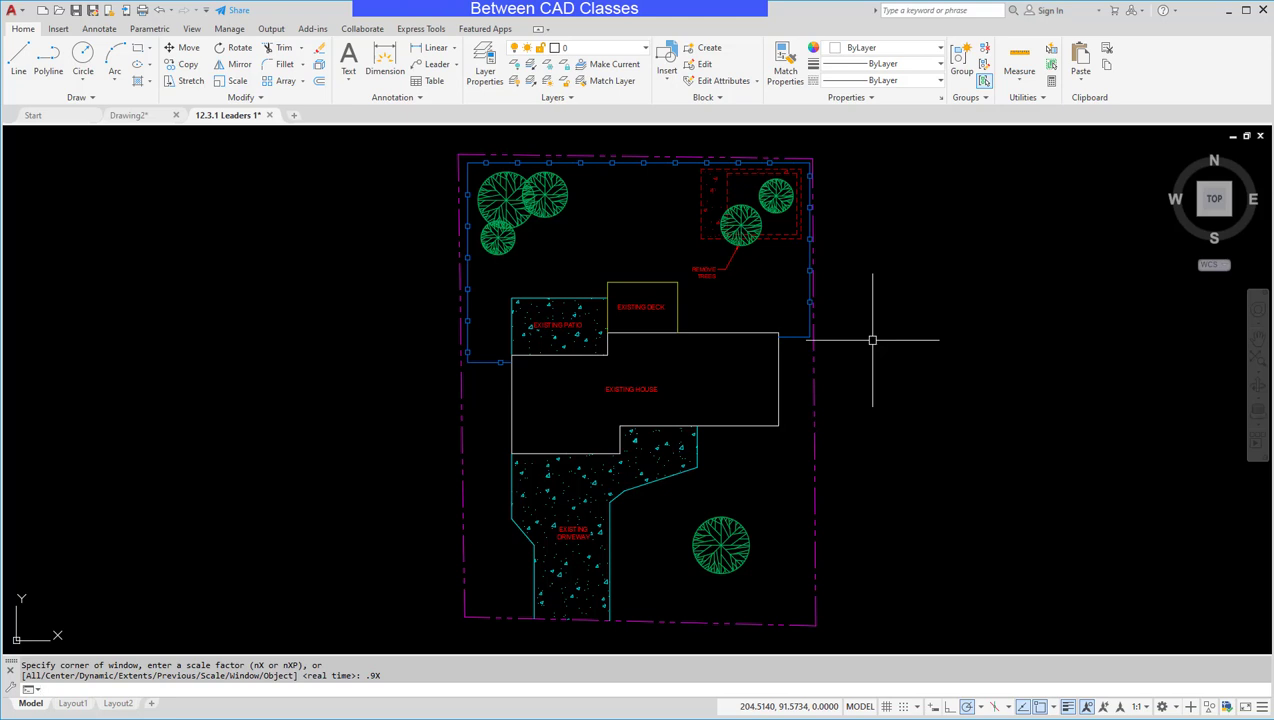
{"action": "key", "text": "Escape"}
{"action": "key", "text": "Escape"}
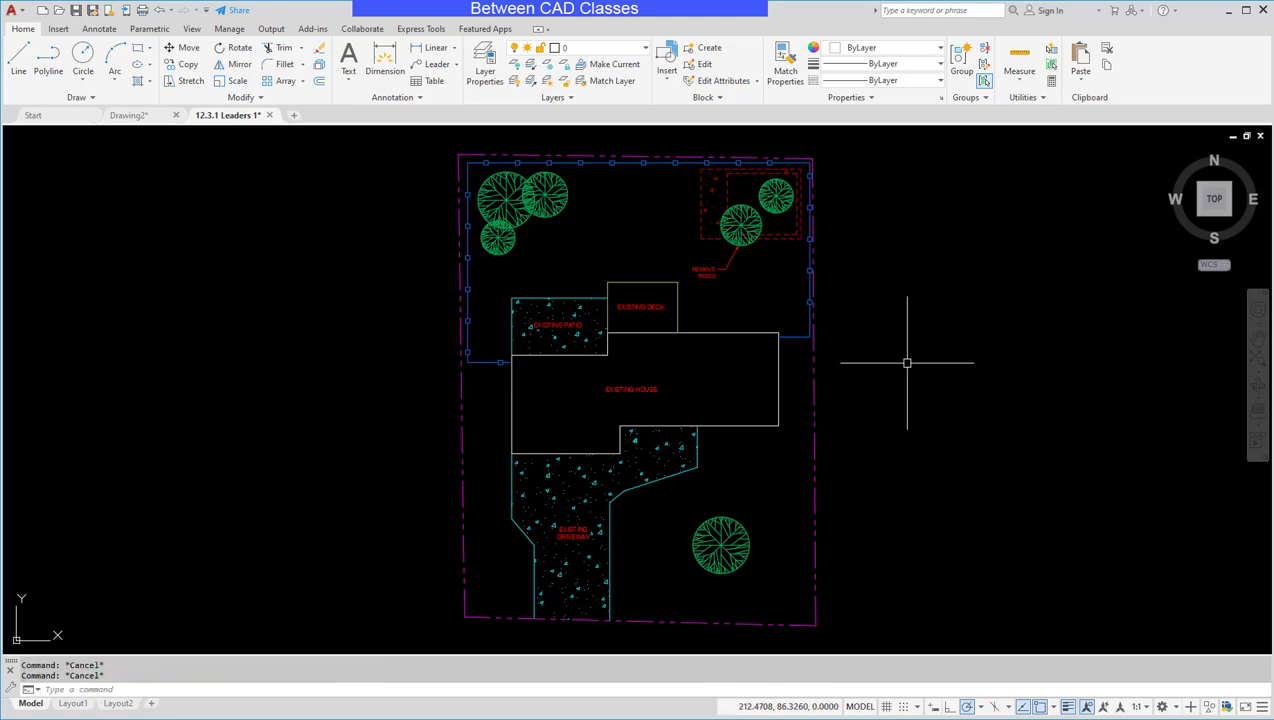
In the CUI editor, create a new command named Zoom Extents Plus
{"action": "type", "text": "cui"}
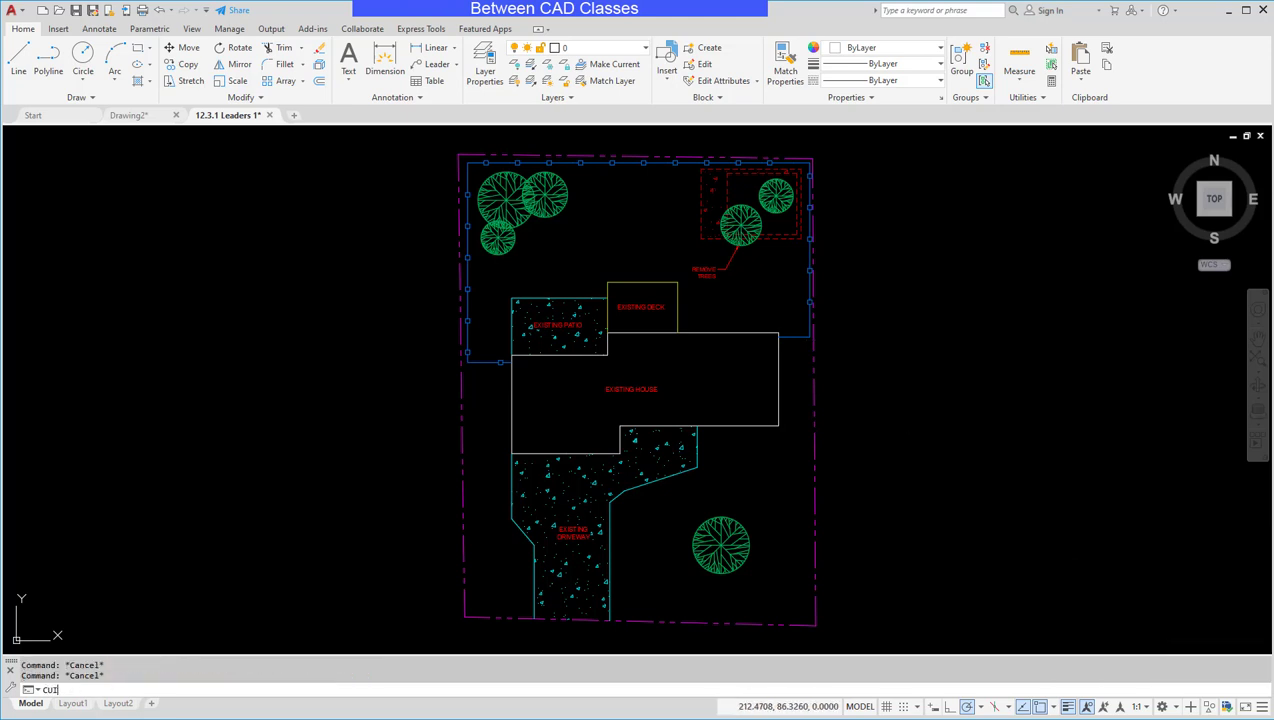
{"action": "key", "text": "Return"}
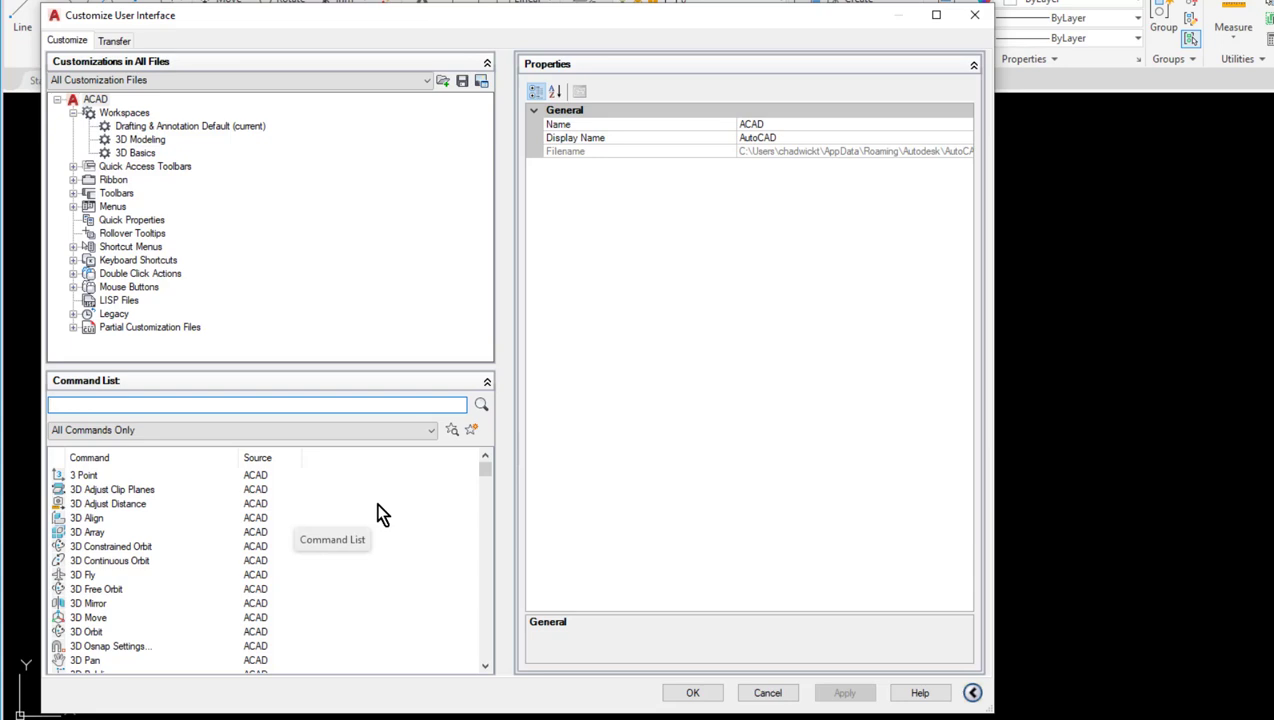
{"action": "left_click", "coordinate": [469, 432]}
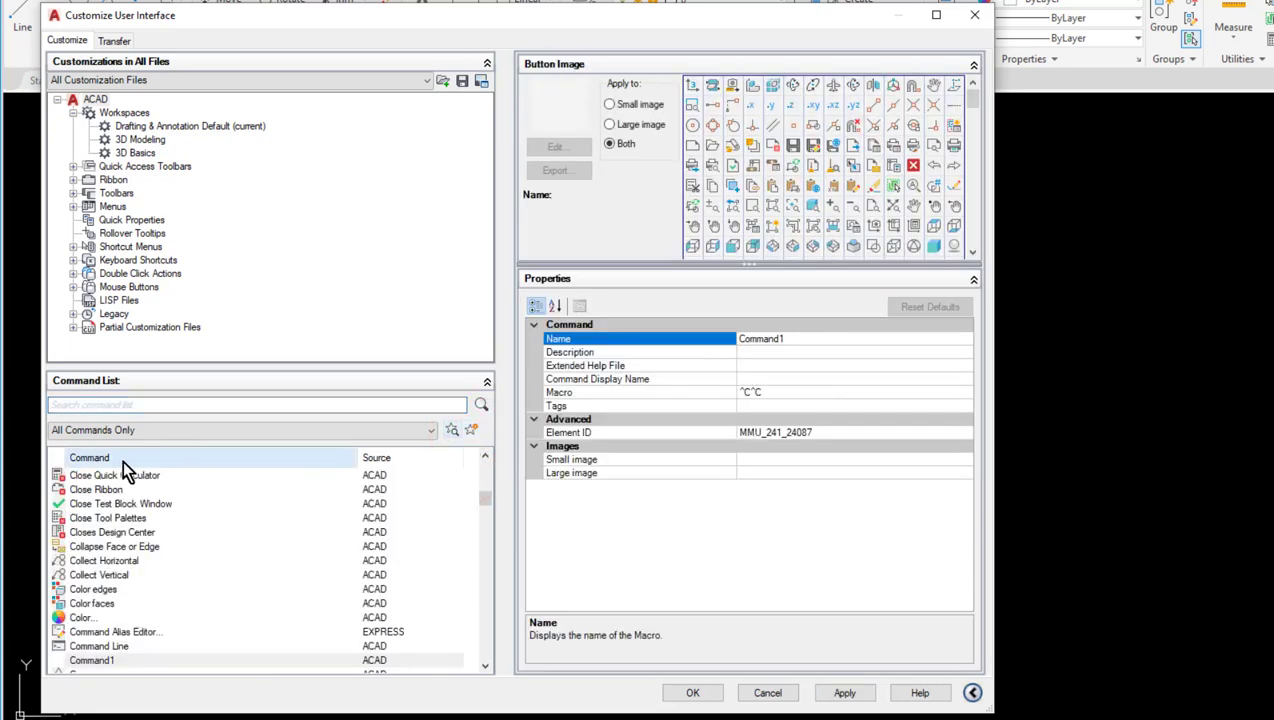
{"action": "left_click", "coordinate": [118, 661]}
{"action": "left_click", "coordinate": [125, 662]}
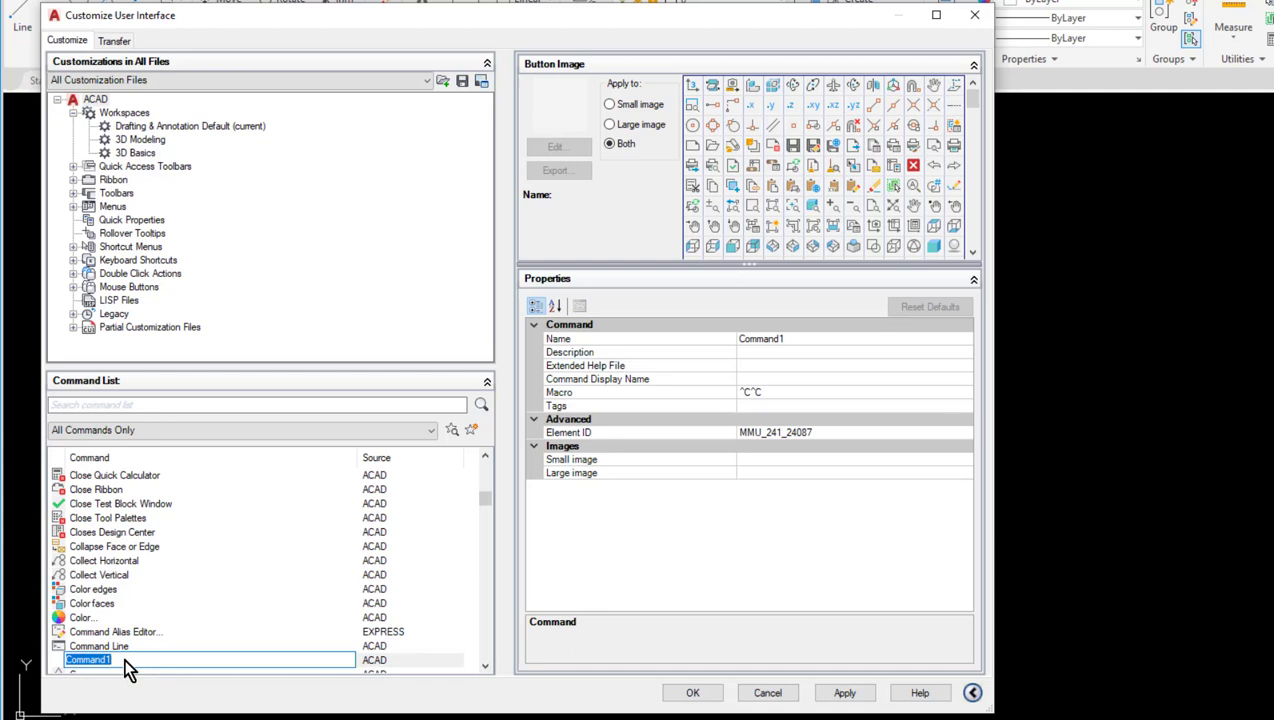
{"action": "type", "text": "Z"}
{"action": "type", "text": "oom Extents"}
{"action": "type", "text": " All"}
{"action": "key", "text": "Return"}
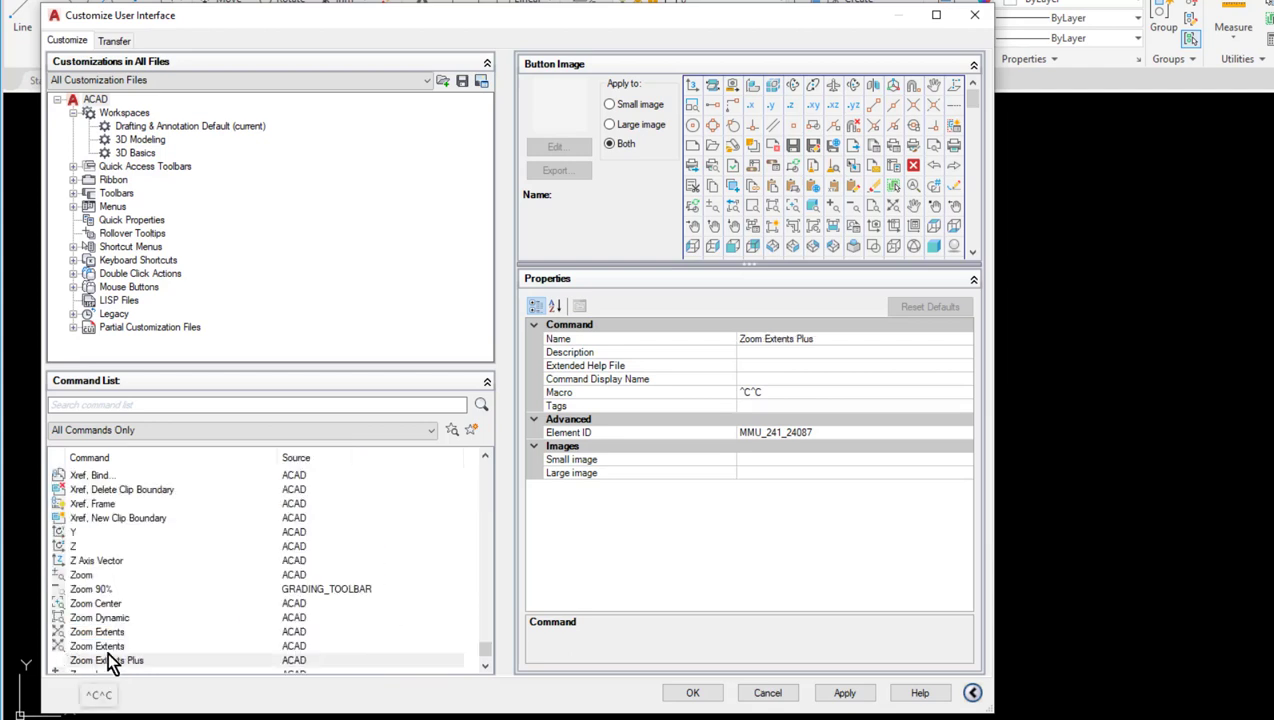
Set the command's macro to ^C^C_ZOOM;E;ZOOM;.9X;
{"action": "left_click", "coordinate": [121, 664]}
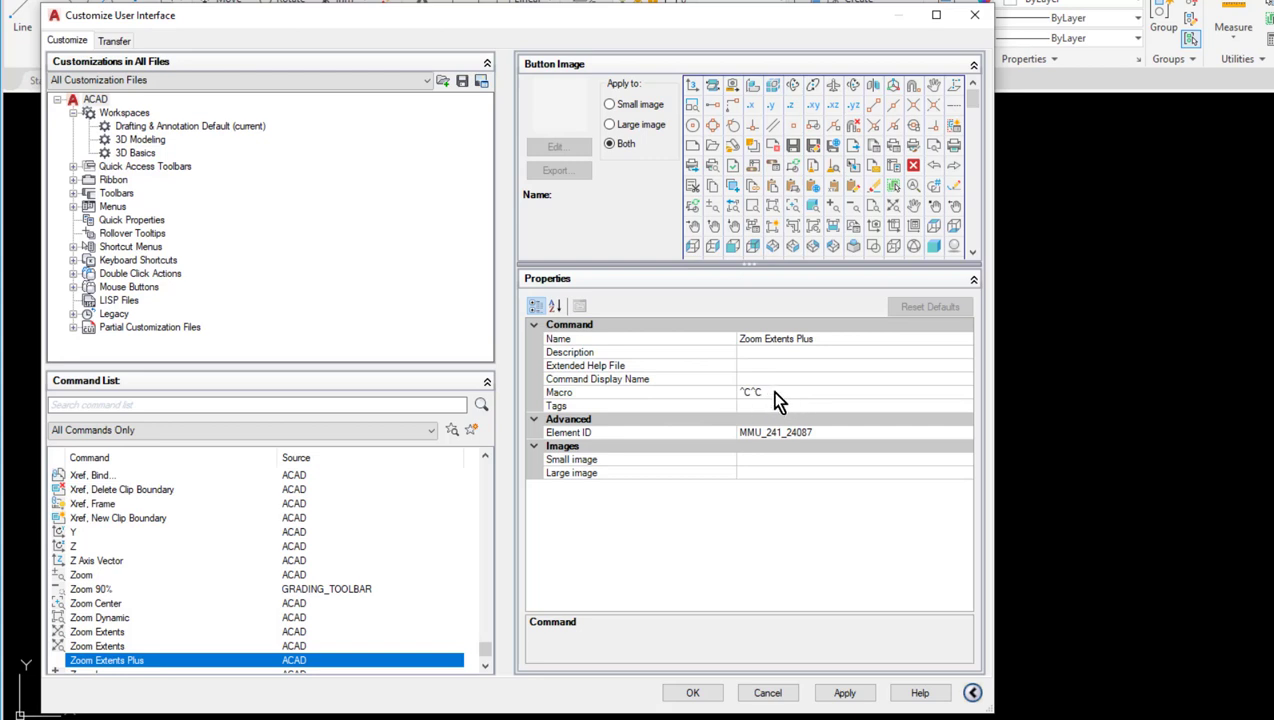
{"action": "left_click", "coordinate": [768, 392]}
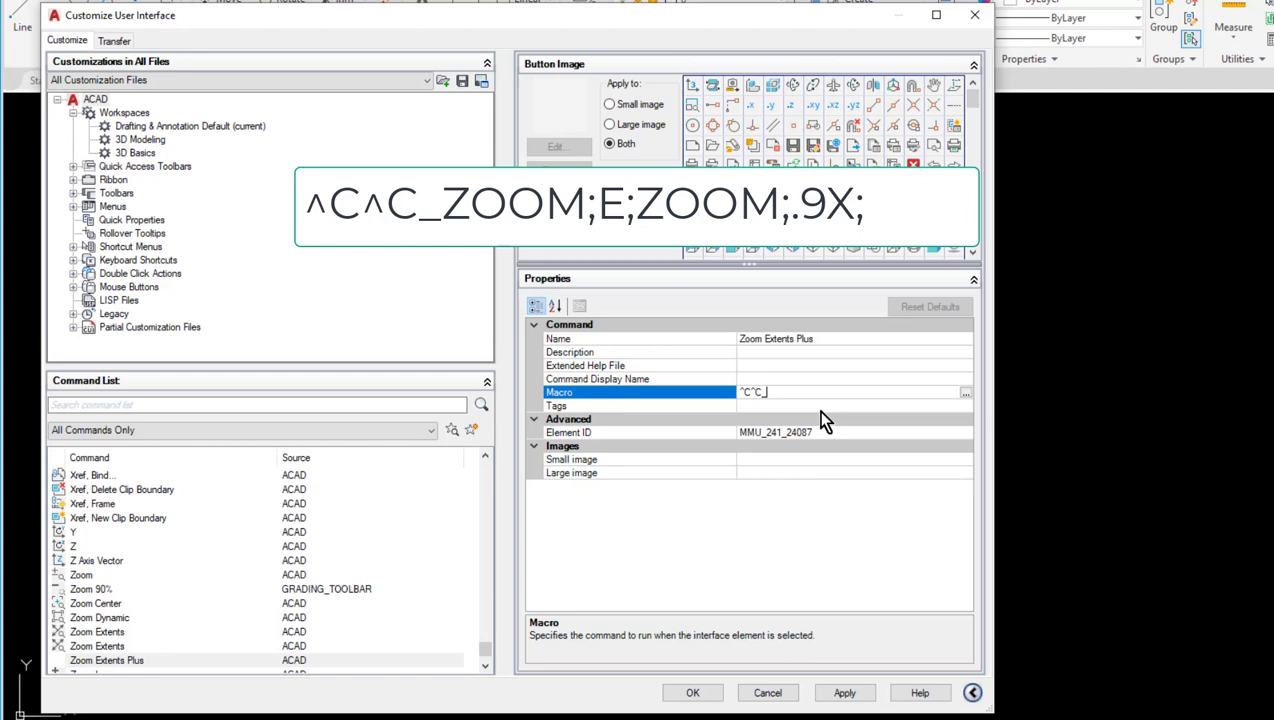
{"action": "type", "text": "ZOO"}
{"action": "type", "text": "M;E;ZOOM;.9X;"}
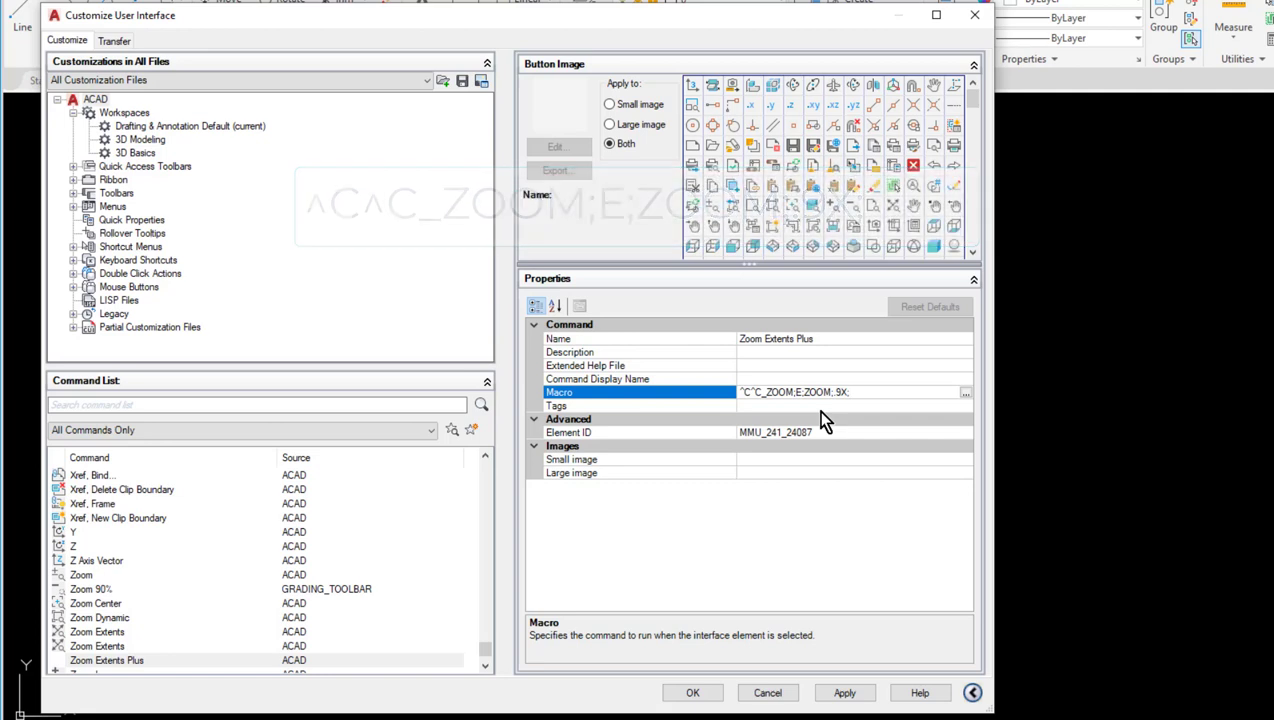
{"action": "left_click", "coordinate": [781, 507]}
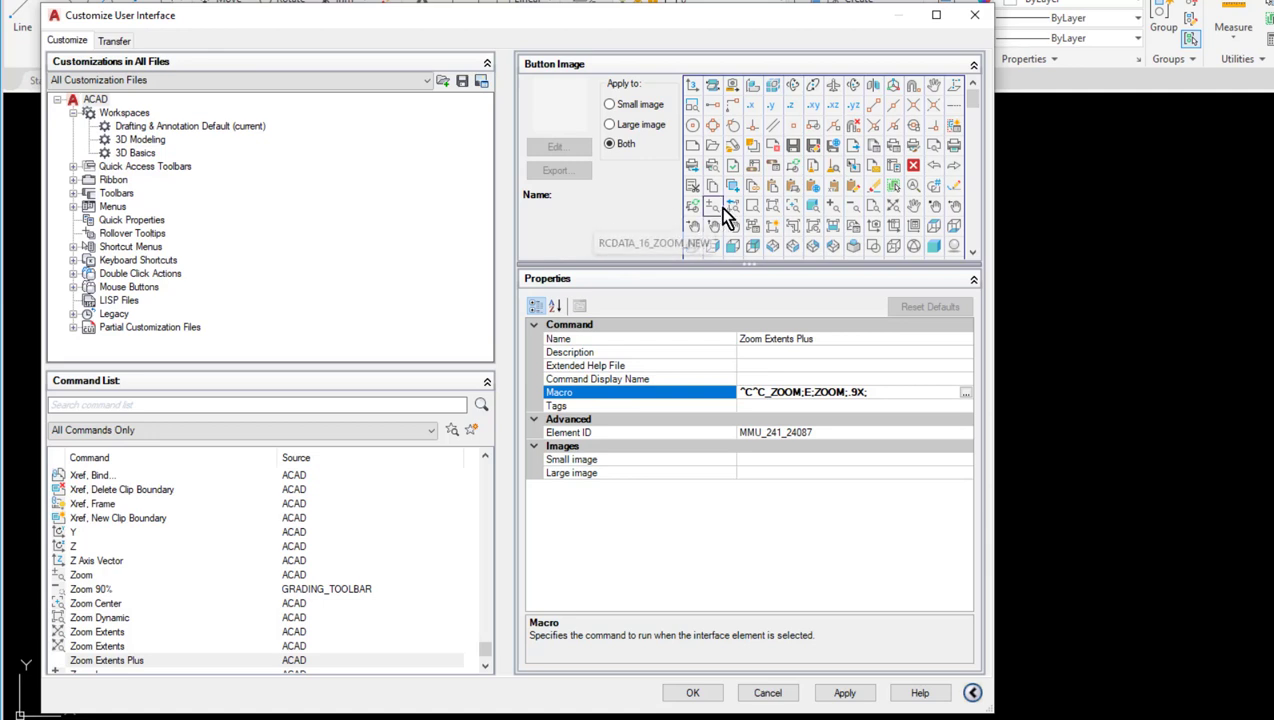
Assign the RCDATA_16_ZOOWIN icon to Zoom Extents Plus and apply the changes
{"action": "left_click", "coordinate": [756, 208]}
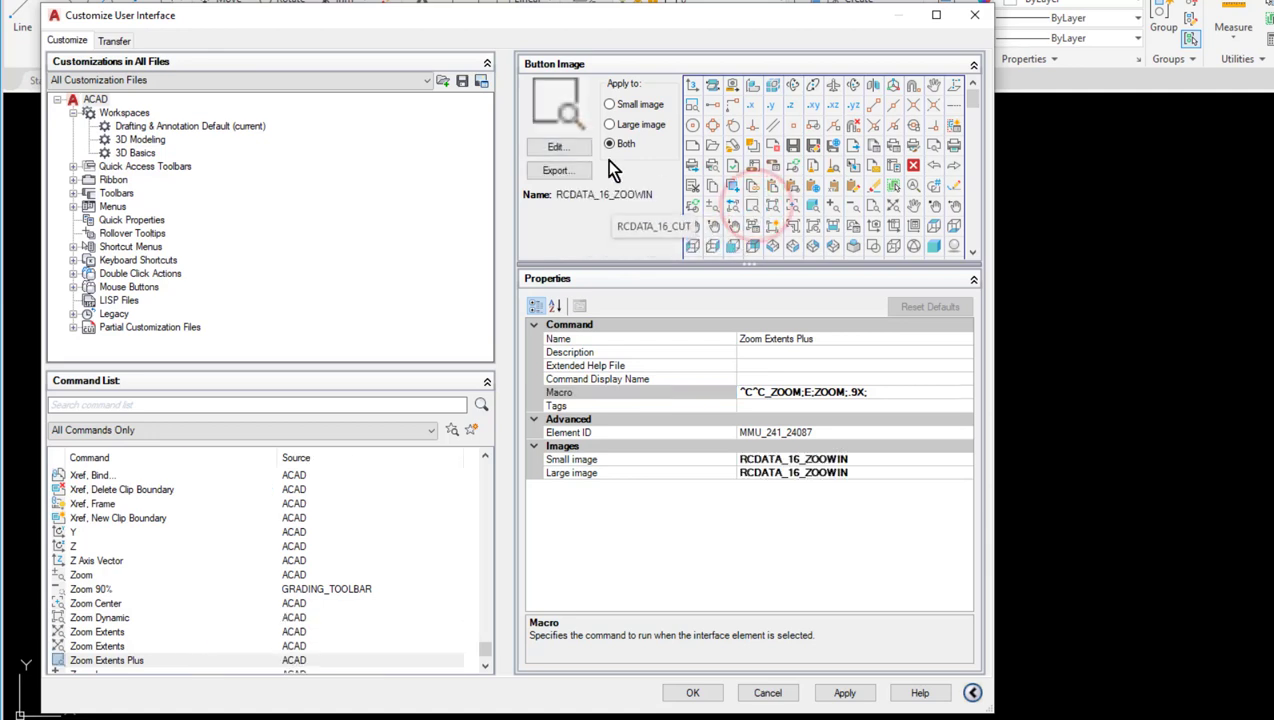
{"action": "left_click", "coordinate": [562, 153]}
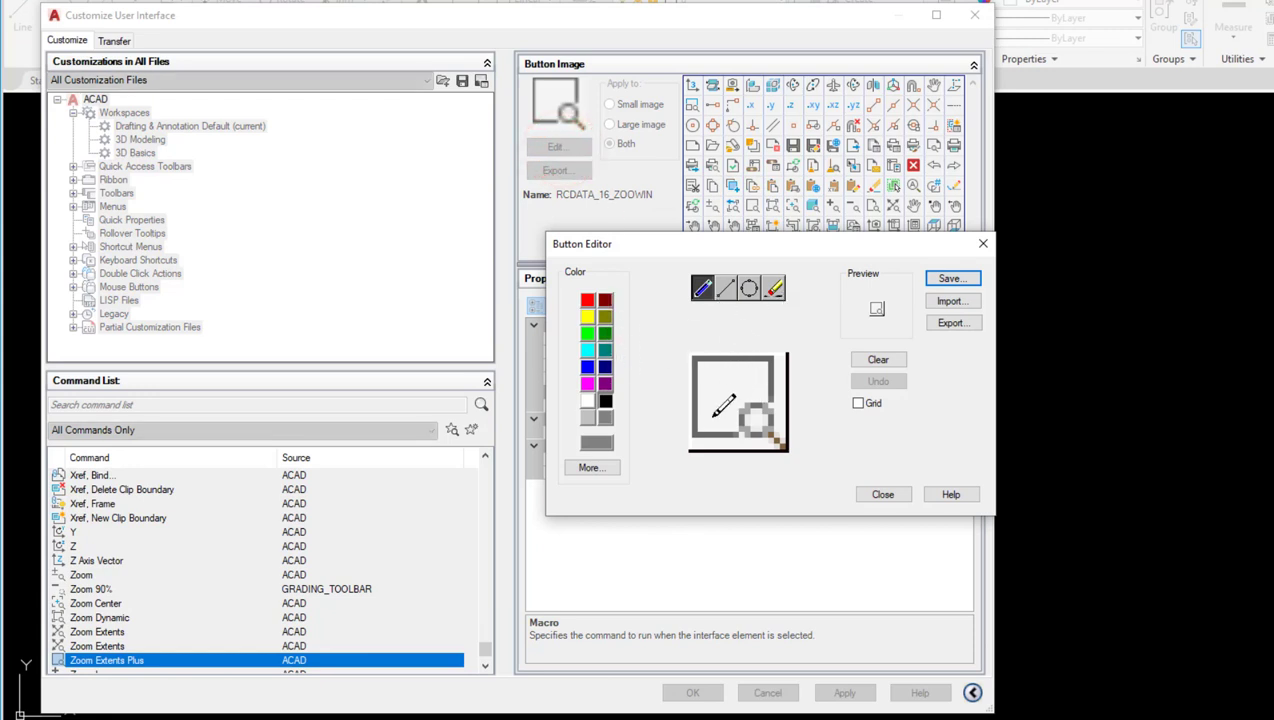
{"action": "left_click", "coordinate": [881, 498]}
{"action": "left_click", "coordinate": [845, 694]}
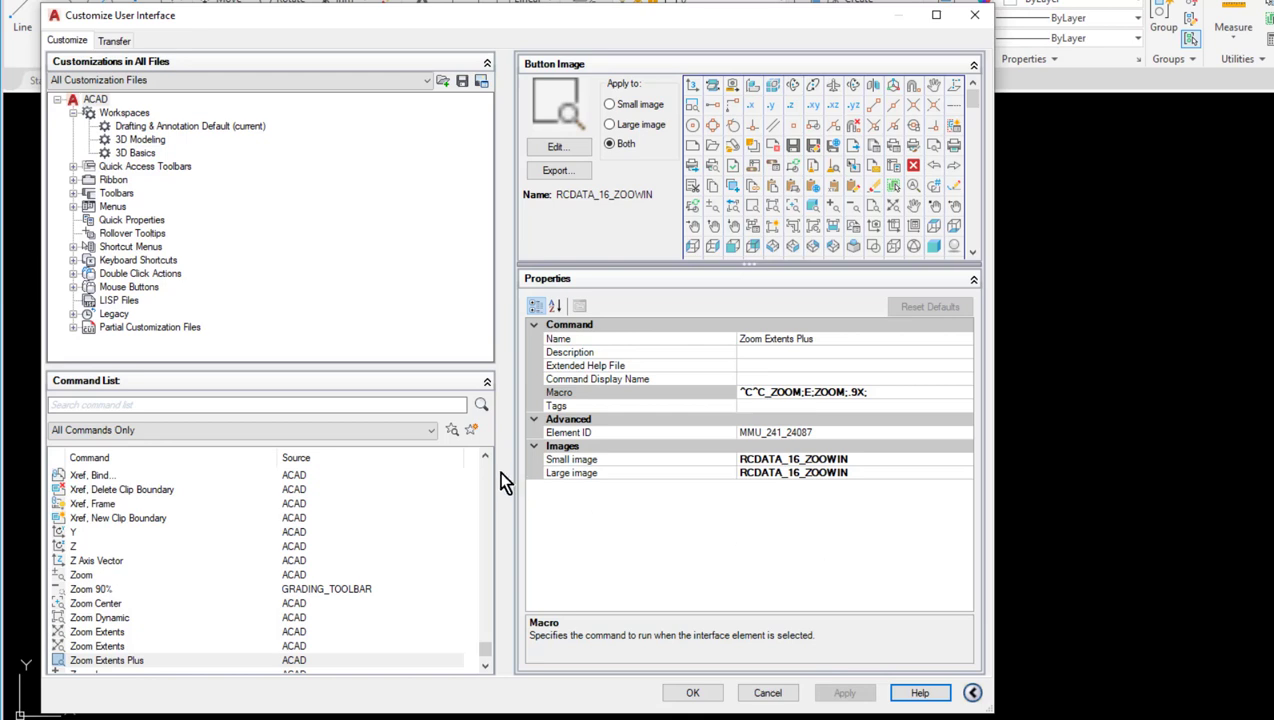
Create a new command named Title Text and open its ^C^C macro in the Long String Editor
{"action": "left_click", "coordinate": [472, 430]}
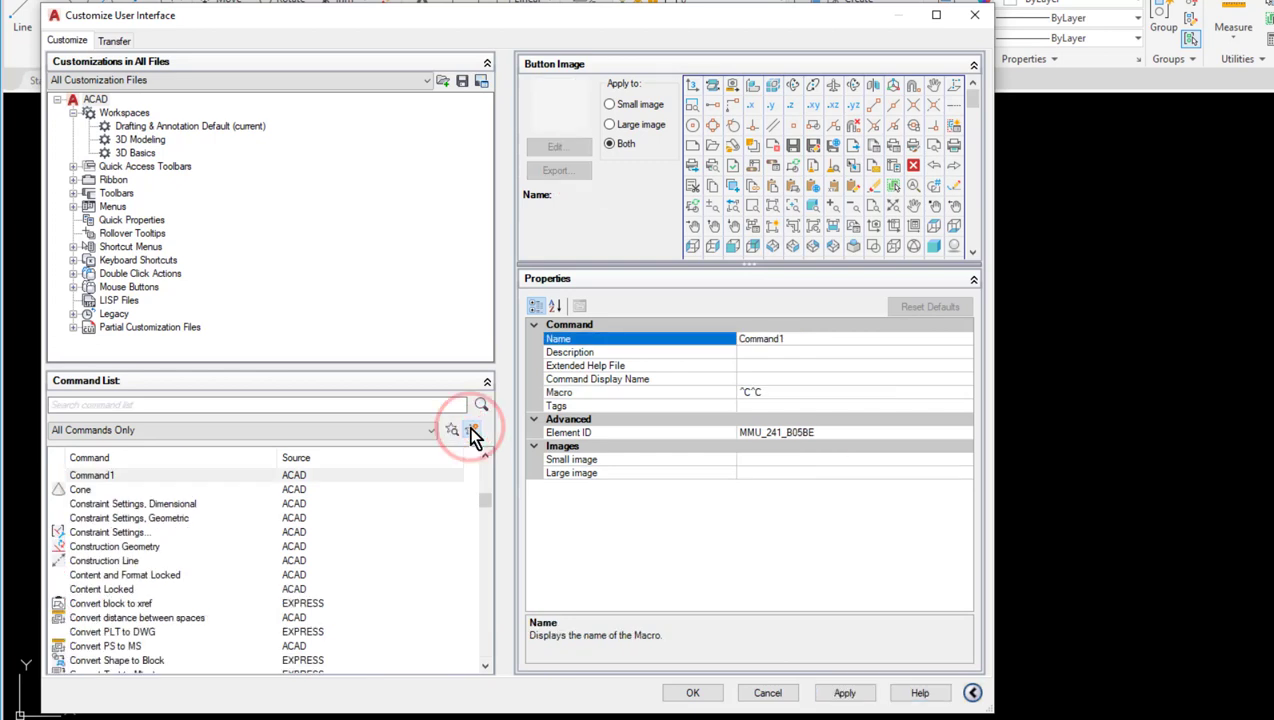
{"action": "left_click", "coordinate": [112, 477]}
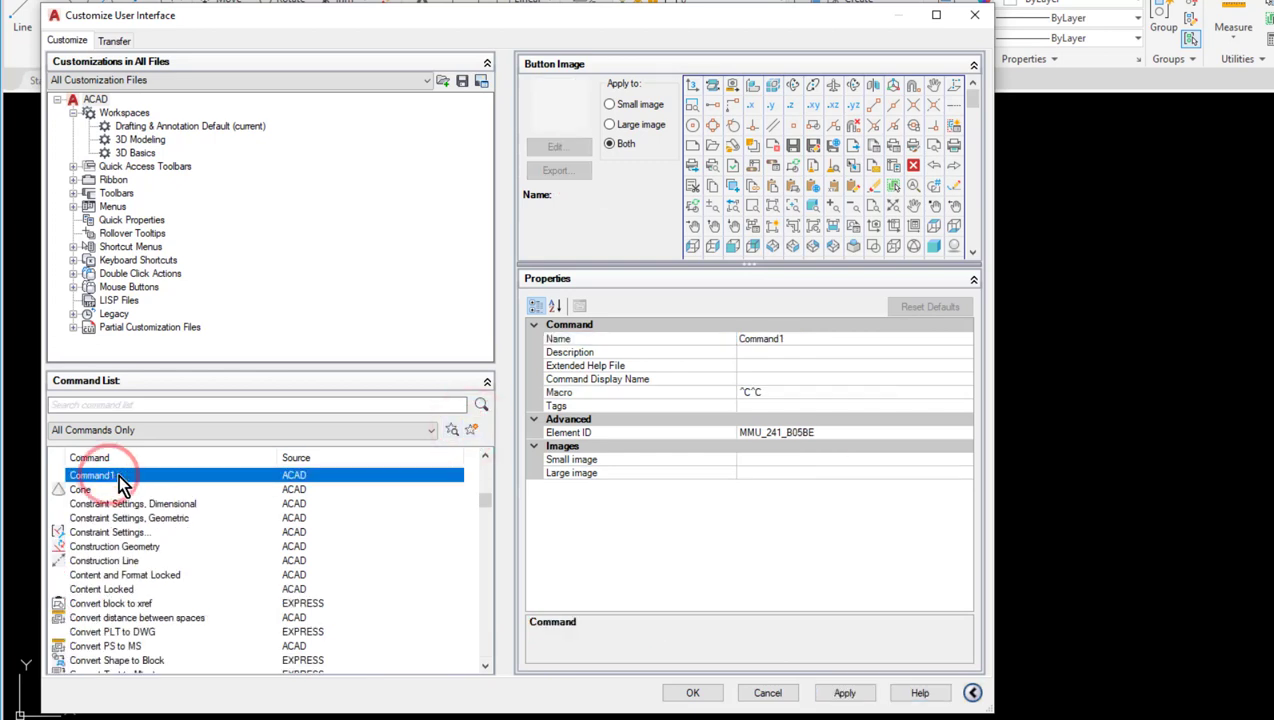
{"action": "left_click", "coordinate": [118, 474]}
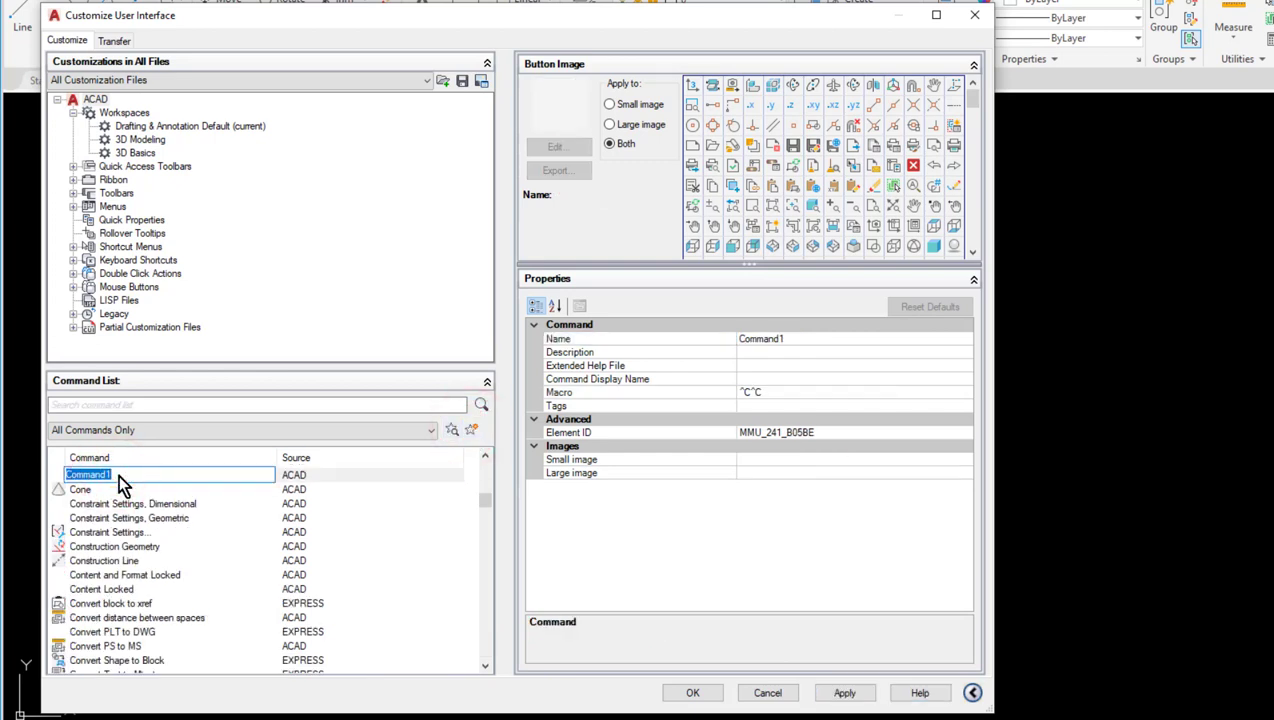
{"action": "key", "text": "BackSpace"}
{"action": "type", "text": "Title Text"}
{"action": "key", "text": "Return"}
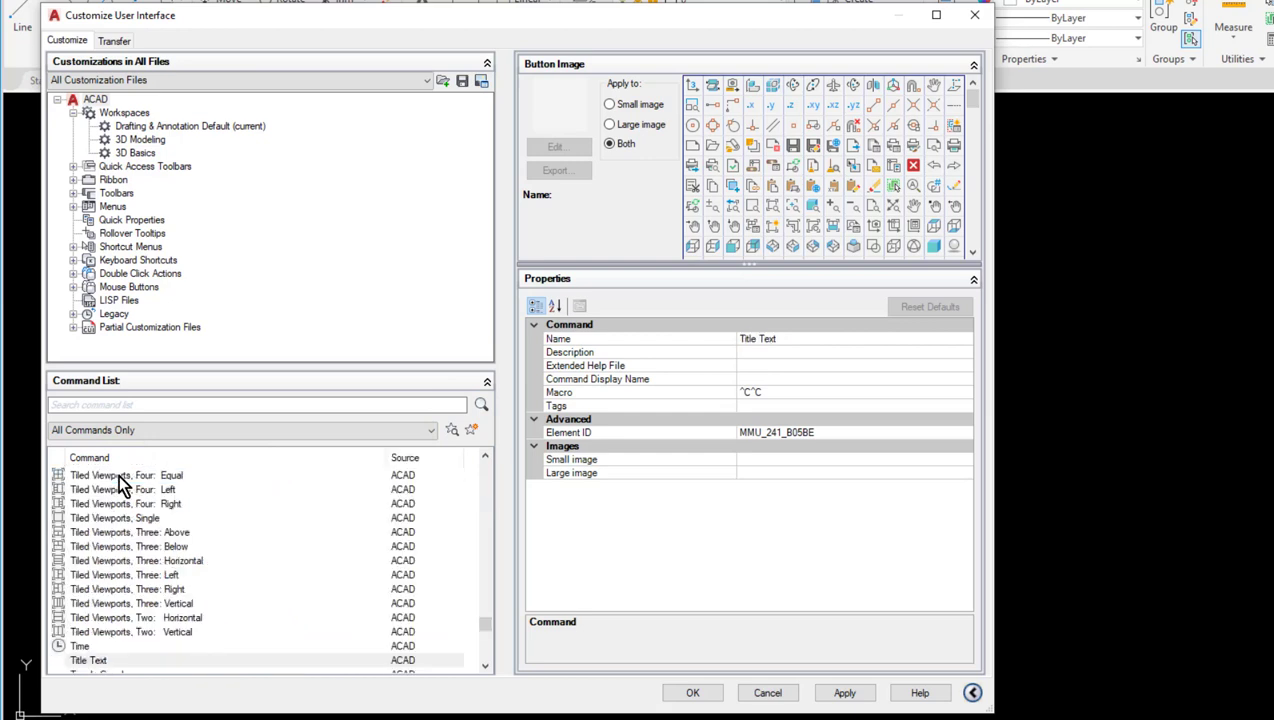
{"action": "left_click", "coordinate": [779, 394]}
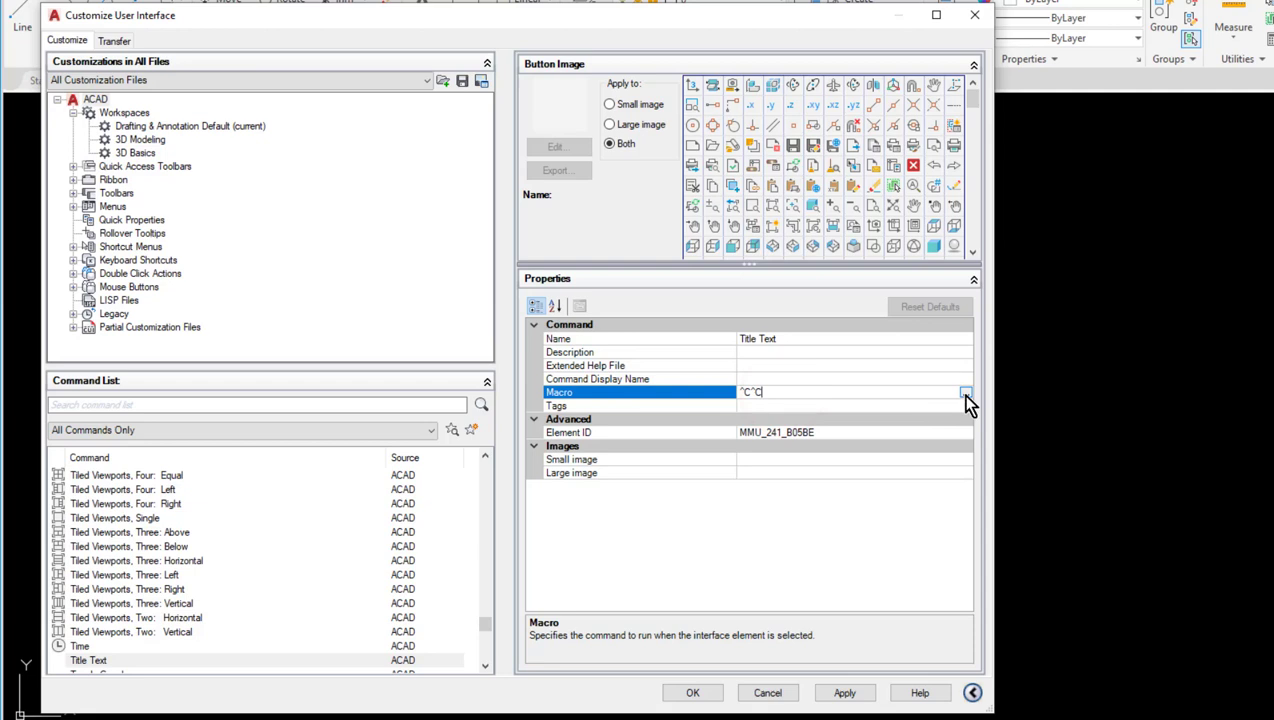
{"action": "left_click", "coordinate": [965, 394]}
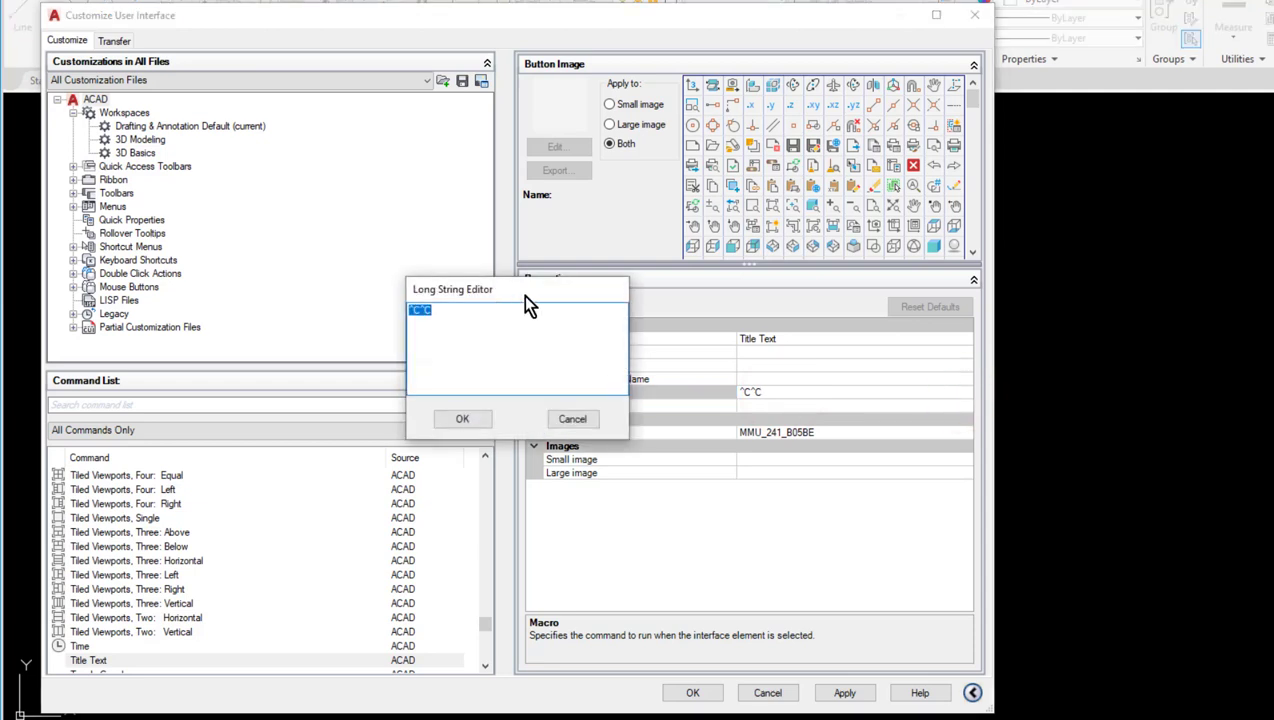
Append -LAYER;S;TEXT;;MTEXT;\S;HAND;J;TL;H;.125 after ^C^C and confirm the macro
{"action": "left_click_drag", "start_coordinate": [526, 302], "coordinate": [665, 311]}
{"action": "left_click", "coordinate": [691, 340]}
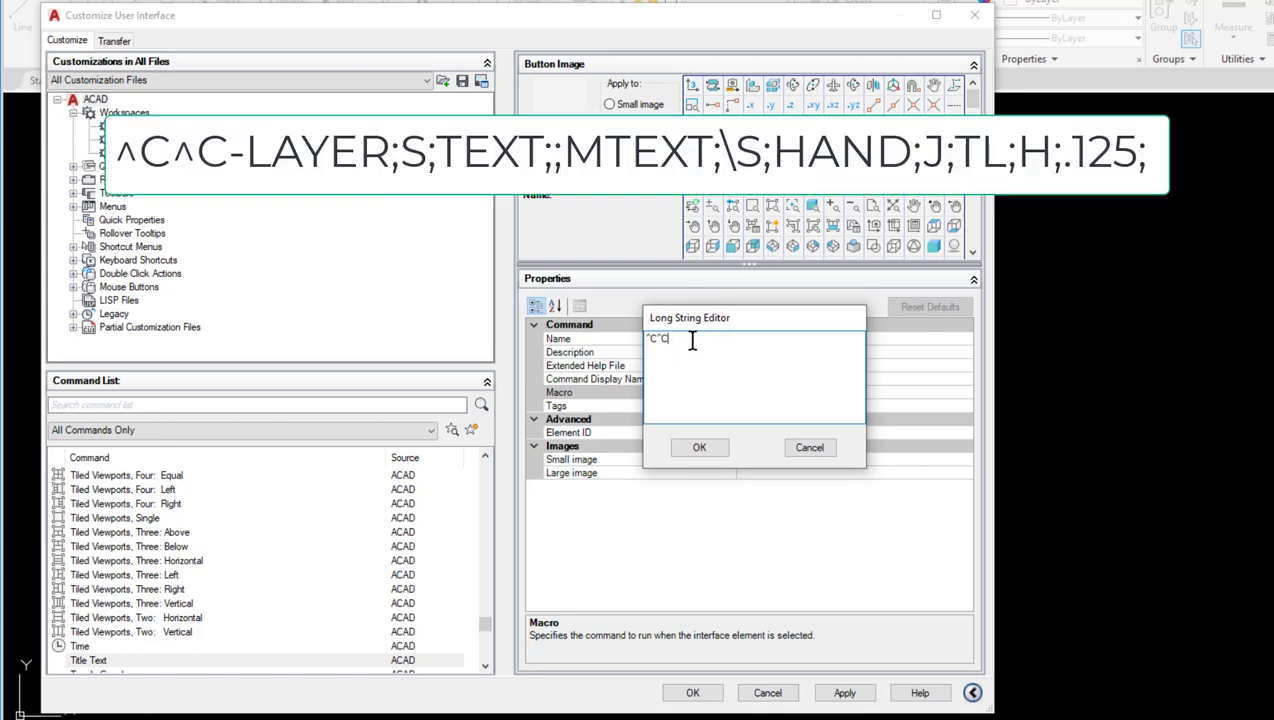
{"action": "type", "text": "-LAYER;S;TEXT;"}
{"action": "type", "text": ";MTEXT"}
{"action": "type", "text": ";\\S;HAND;J;TL;H"}
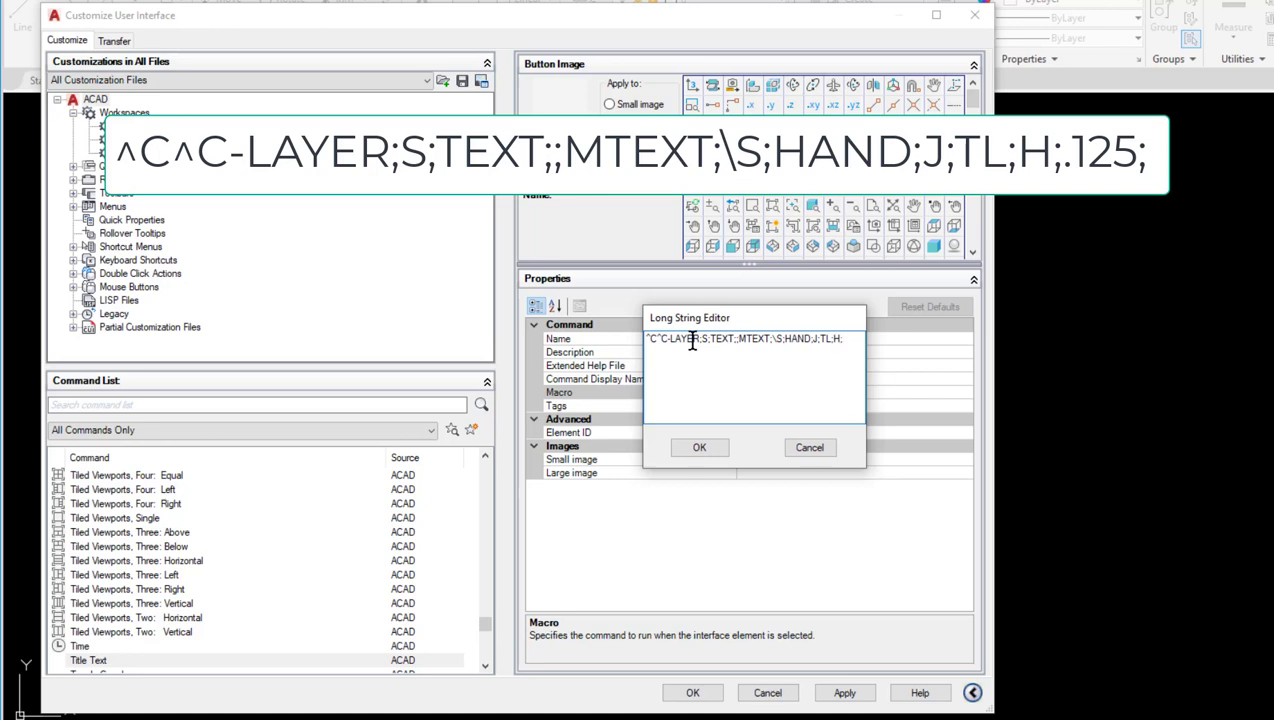
{"action": "type", "text": ";.125;"}
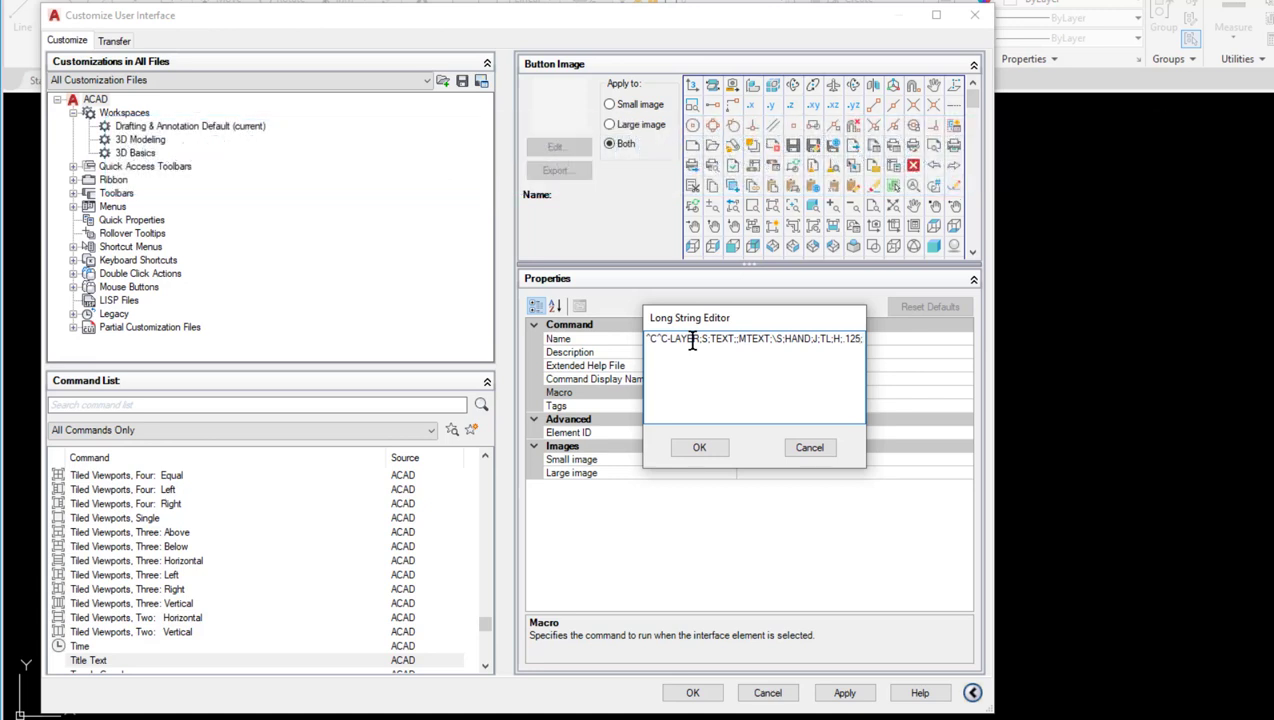
{"action": "left_click", "coordinate": [699, 449]}
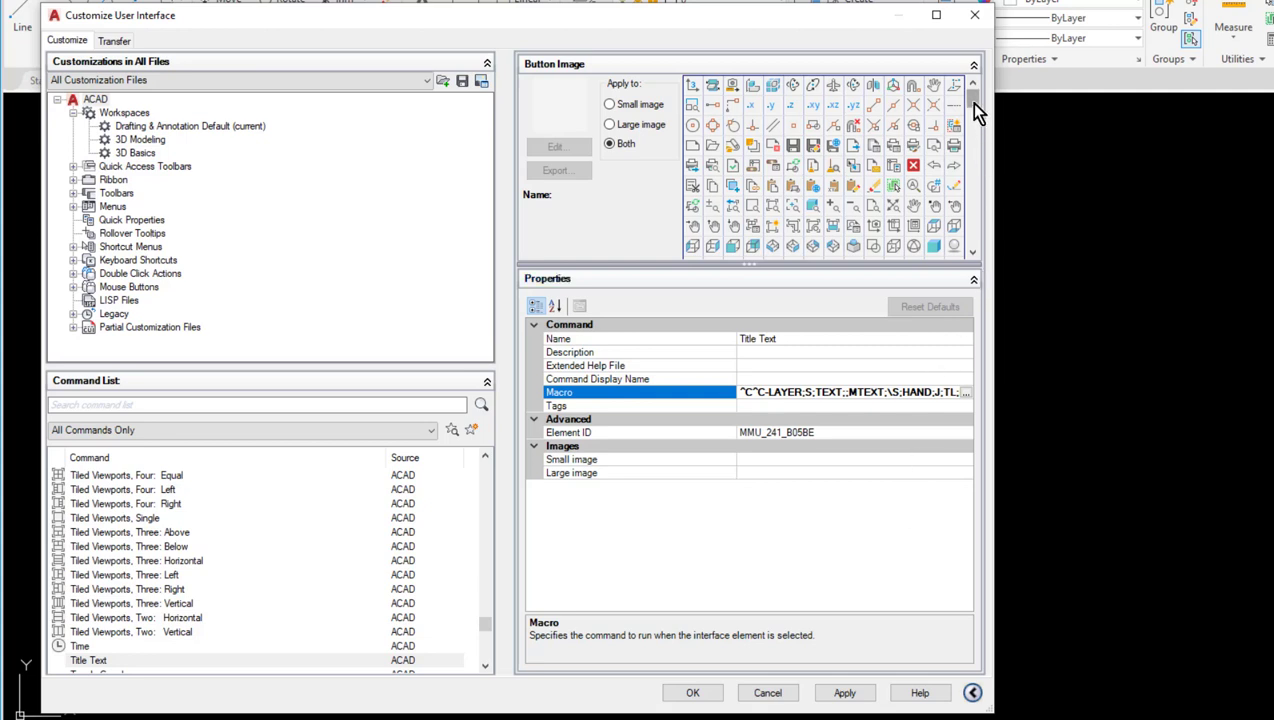
Give Title Text the RCDATA_16_MTEXT icon and apply the customization
{"action": "left_click_drag", "start_coordinate": [975, 103], "coordinate": [975, 125]}
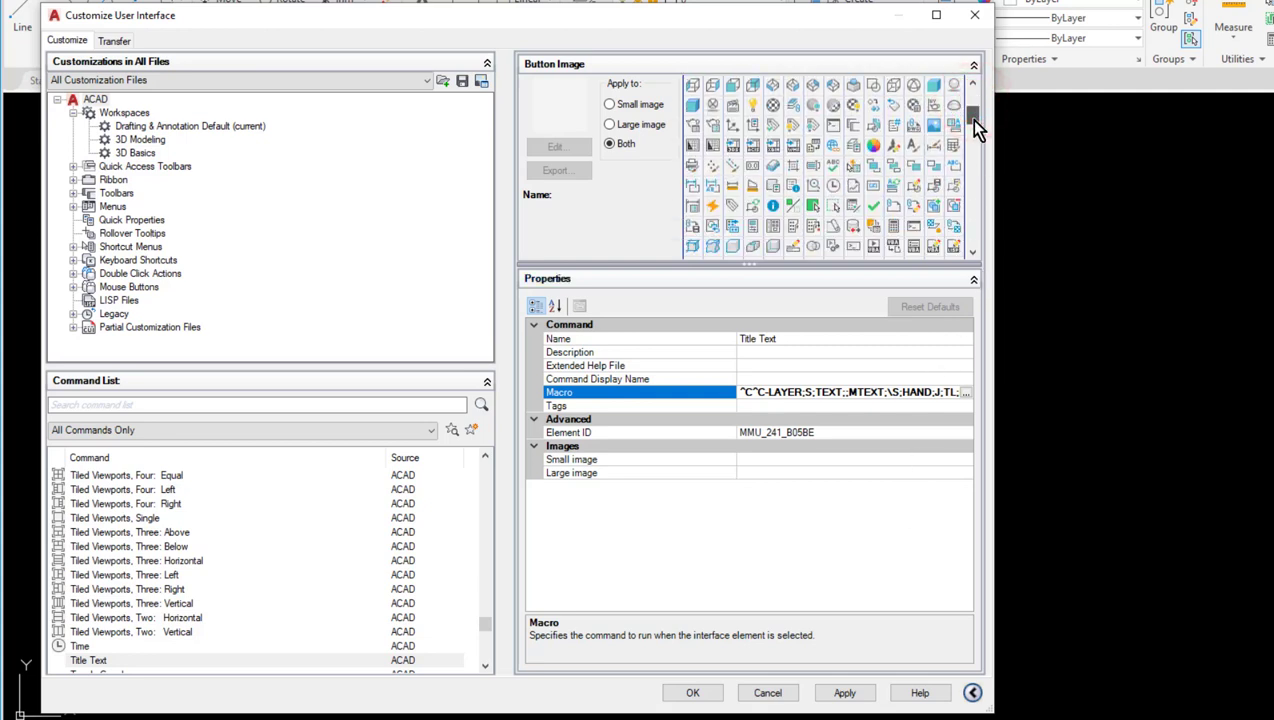
{"action": "left_click", "coordinate": [953, 165]}
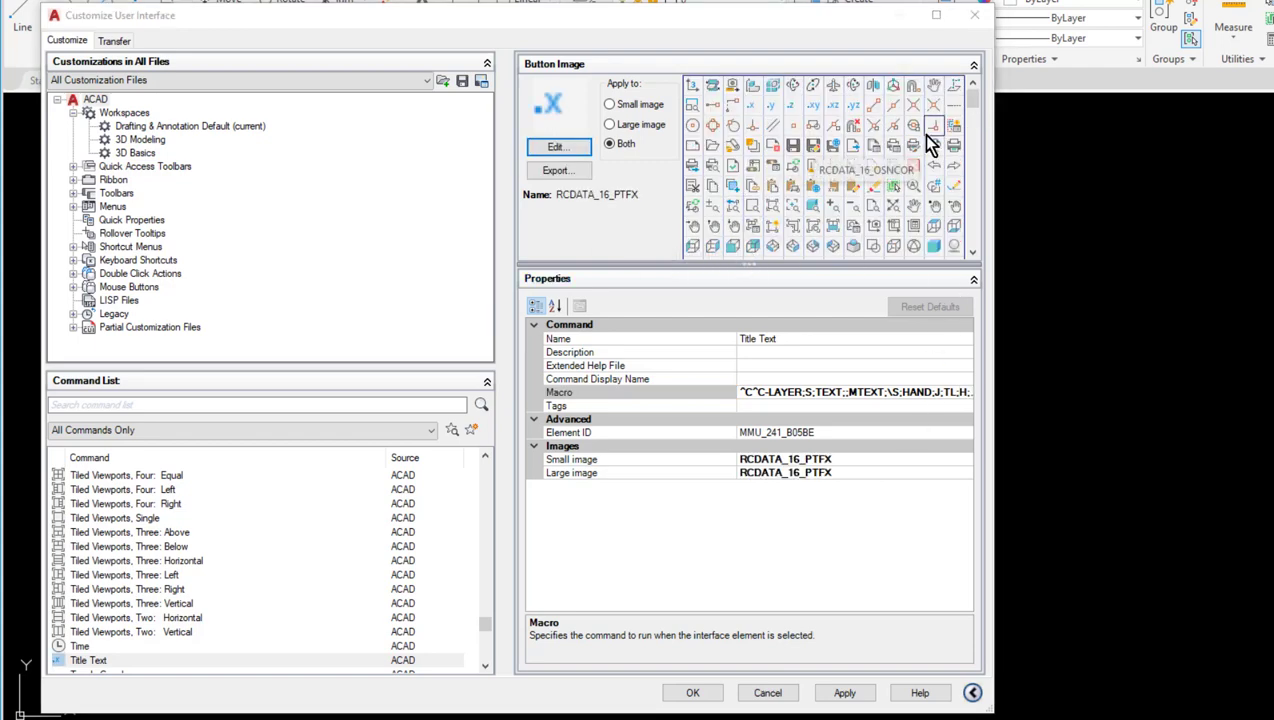
{"action": "left_click_drag", "start_coordinate": [977, 100], "coordinate": [970, 140]}
{"action": "left_click", "coordinate": [833, 145]}
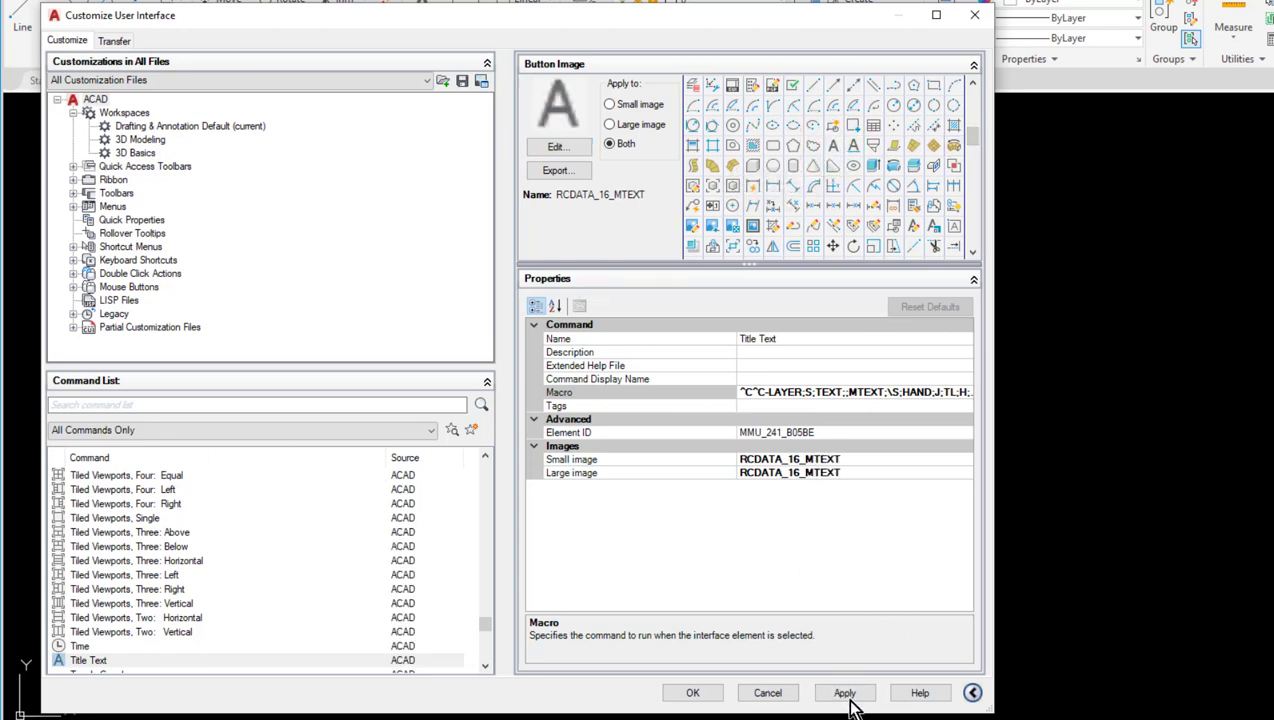
{"action": "left_click", "coordinate": [845, 693]}
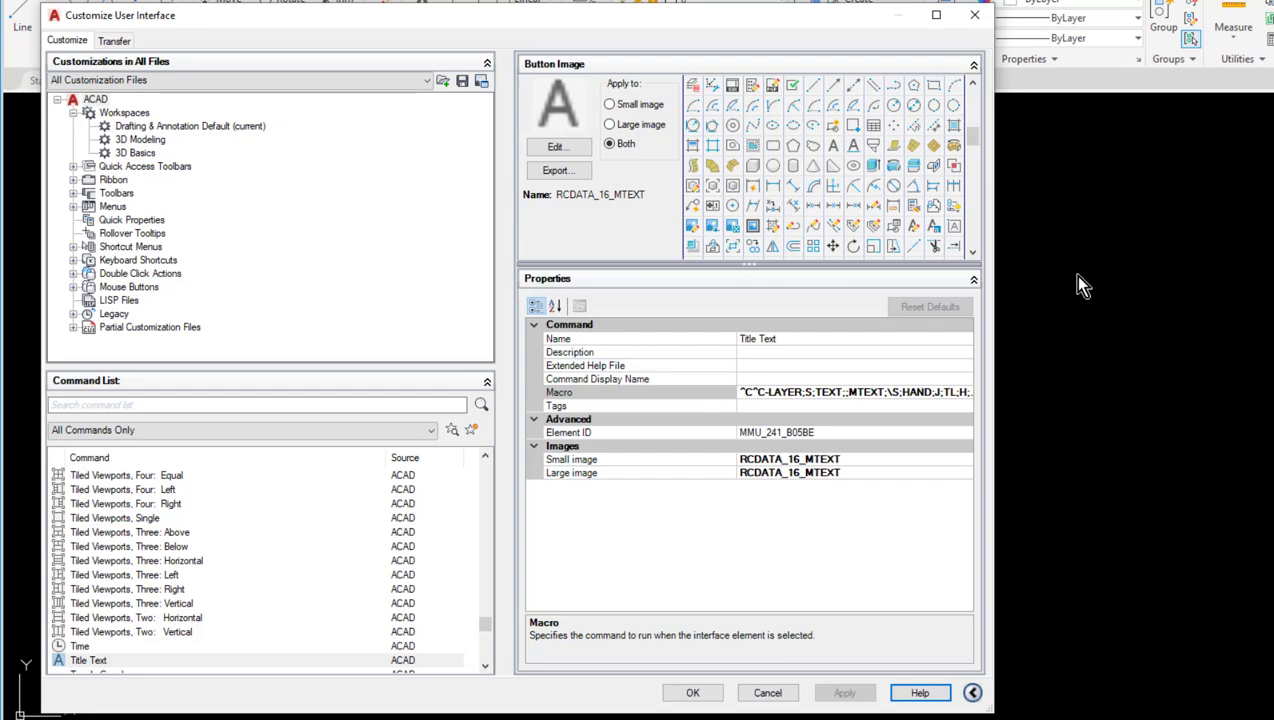
Close the CUI editor, add a new tool palette named Custom, and rerun CUI
{"action": "left_click", "coordinate": [692, 692]}
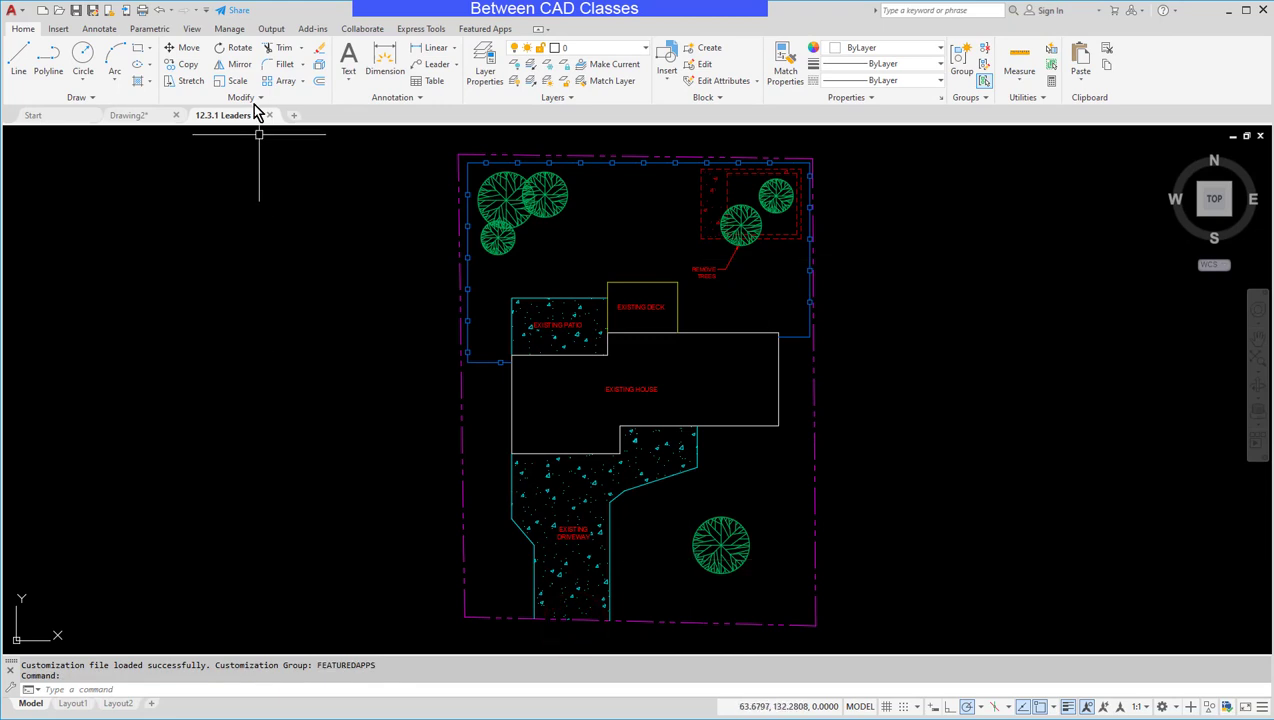
{"action": "left_click", "coordinate": [188, 28]}
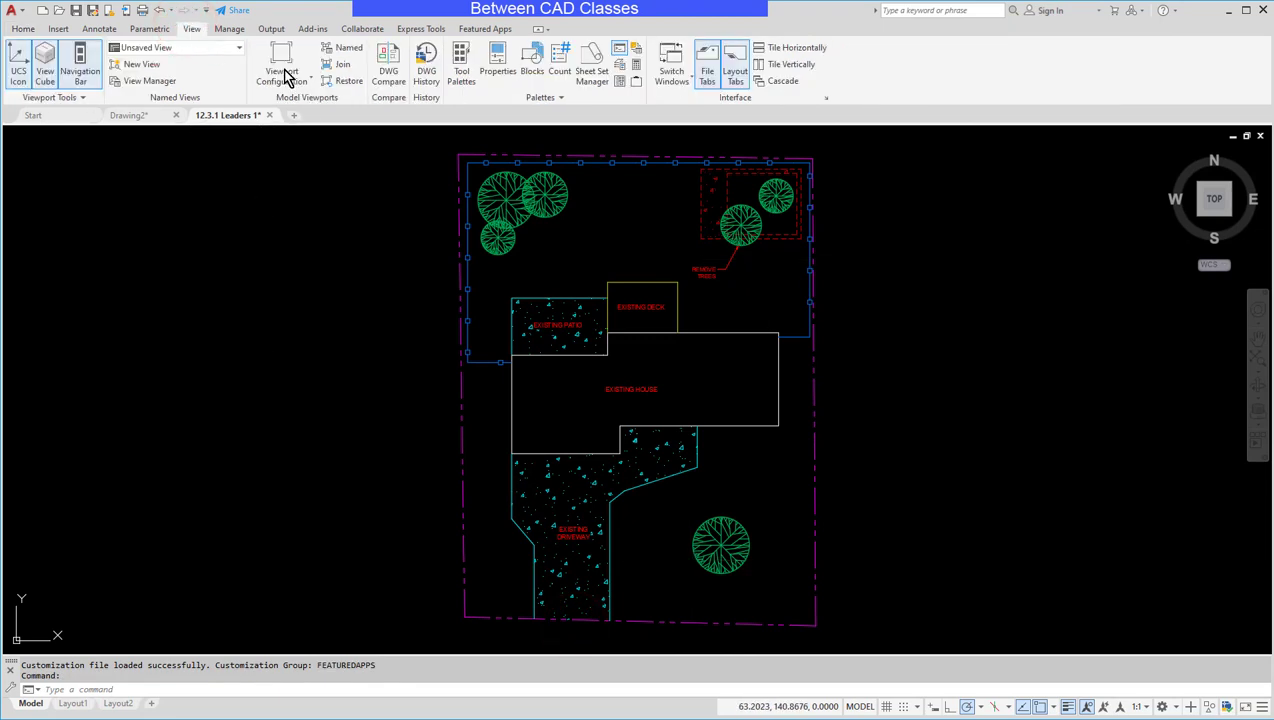
{"action": "left_click", "coordinate": [460, 63]}
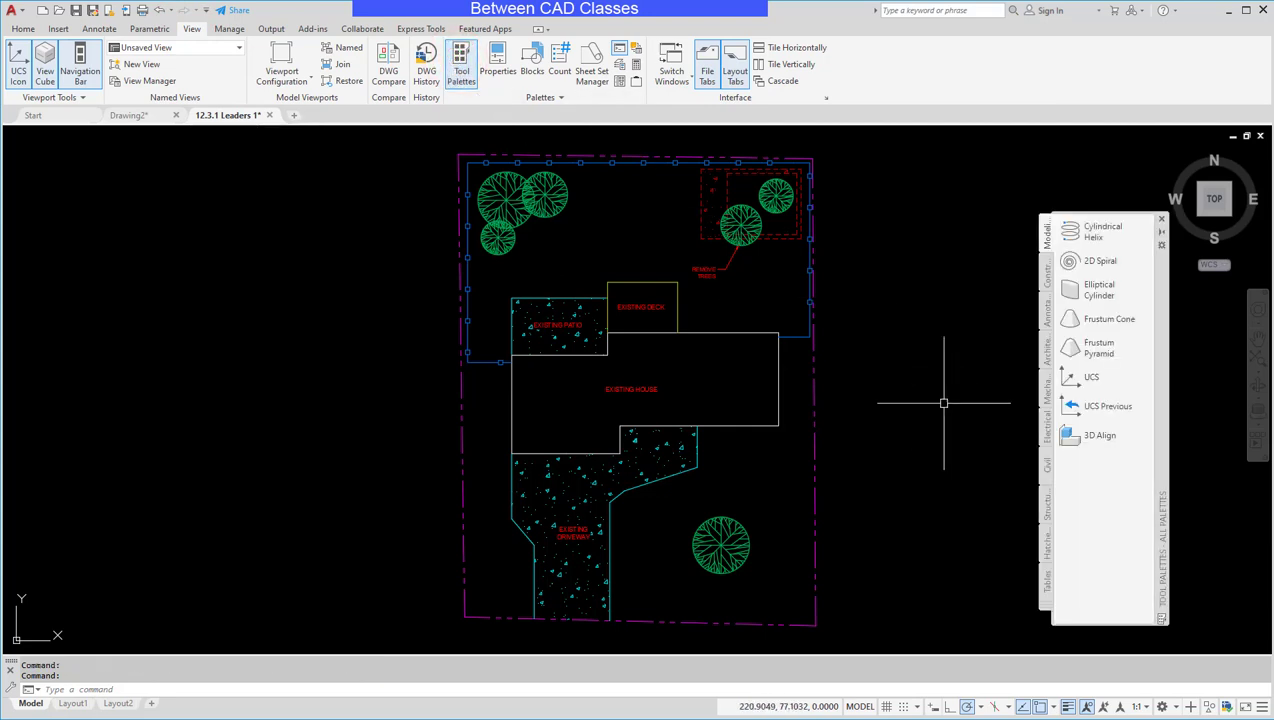
{"action": "right_click", "coordinate": [1045, 229]}
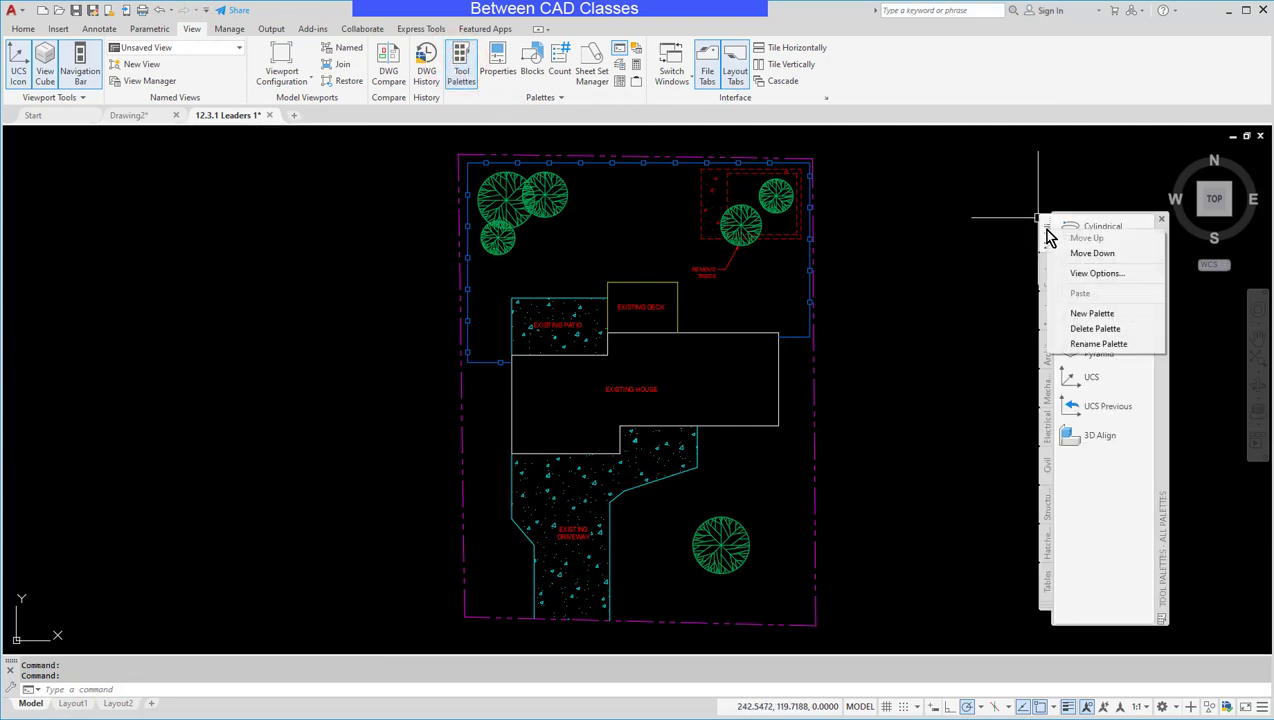
{"action": "left_click", "coordinate": [1091, 314]}
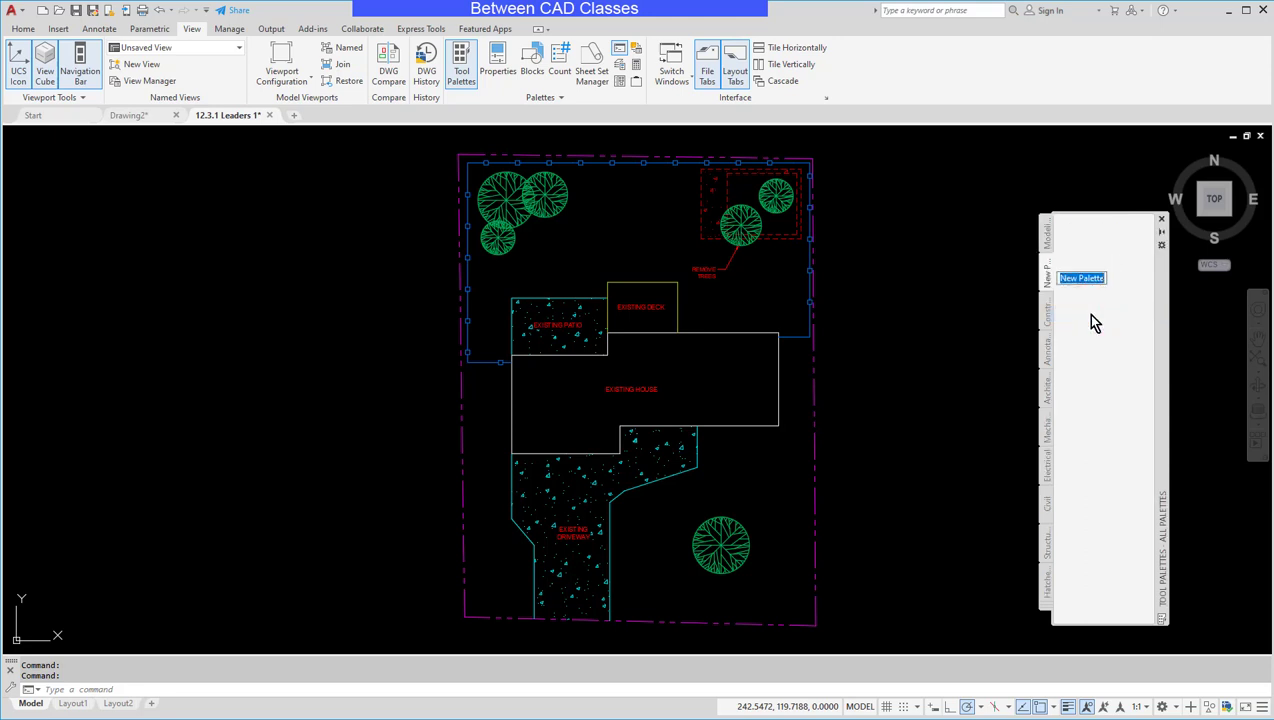
{"action": "type", "text": "custom"}
{"action": "key", "text": "Return"}
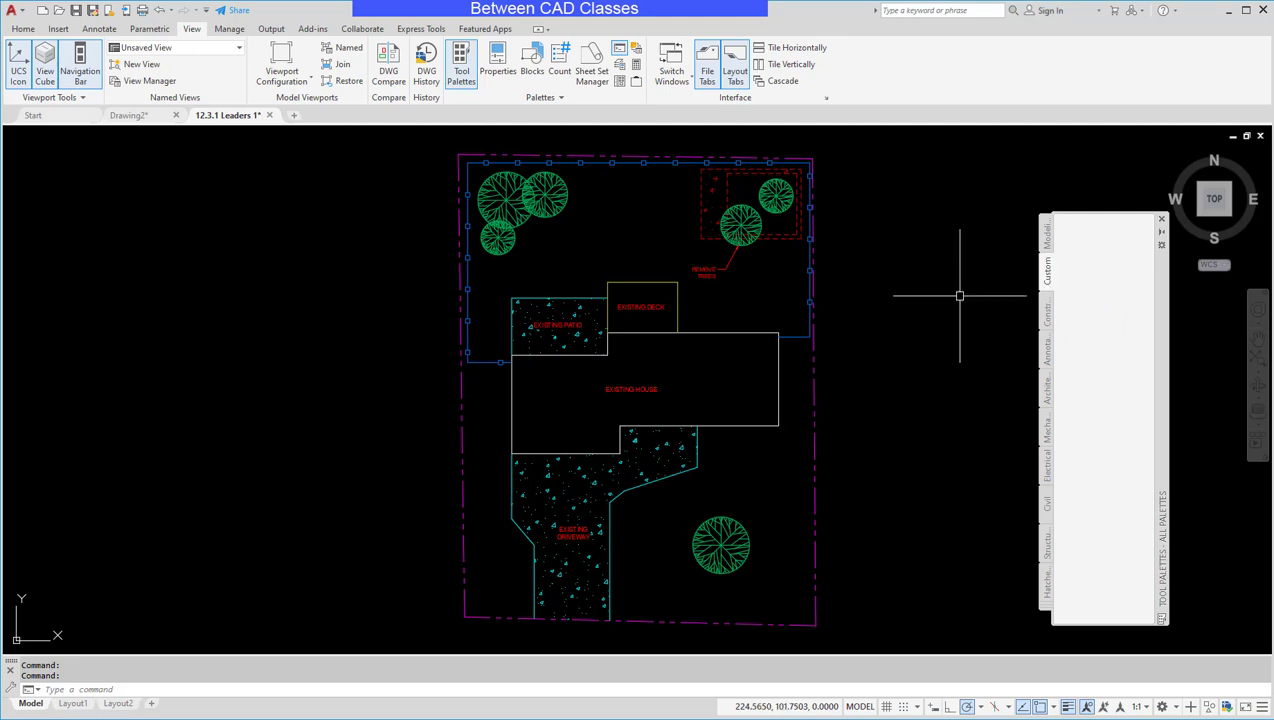
{"action": "type", "text": "cui"}
{"action": "key", "text": "Return"}
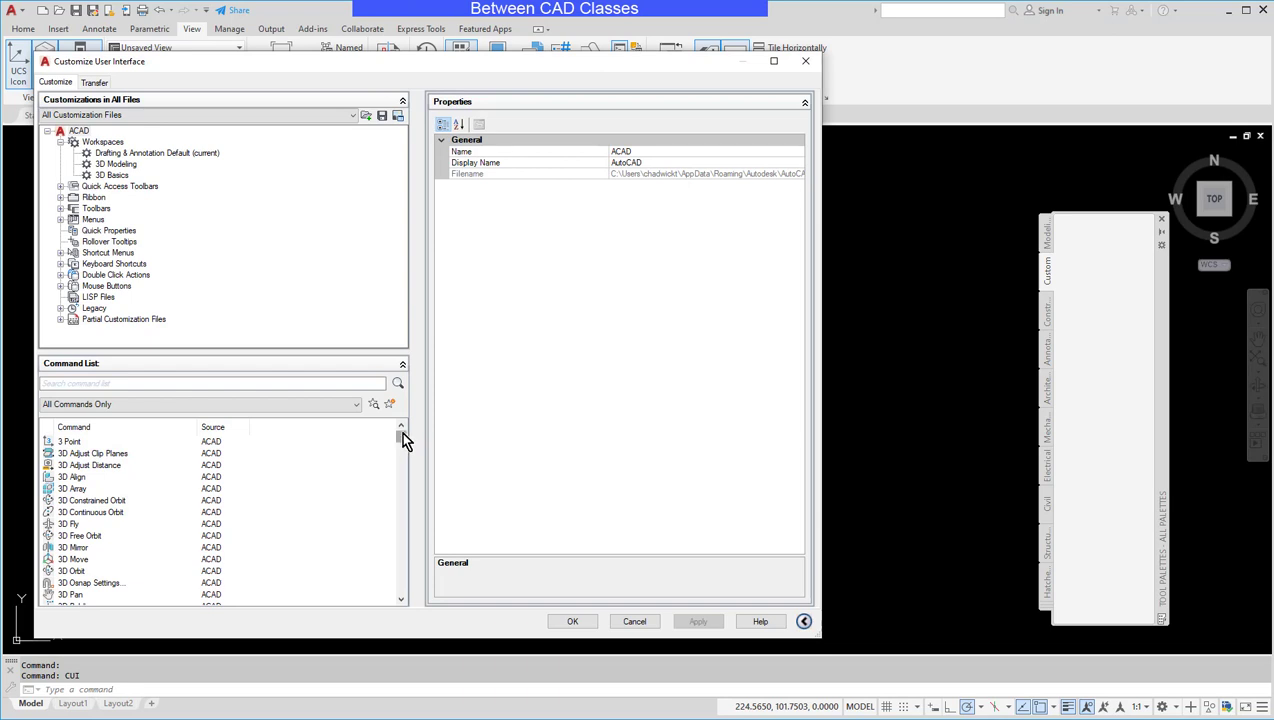
Add the Zoom Extents Plus command from the Command List to the Custom tool palette
{"action": "left_click_drag", "start_coordinate": [400, 436], "coordinate": [401, 588]}
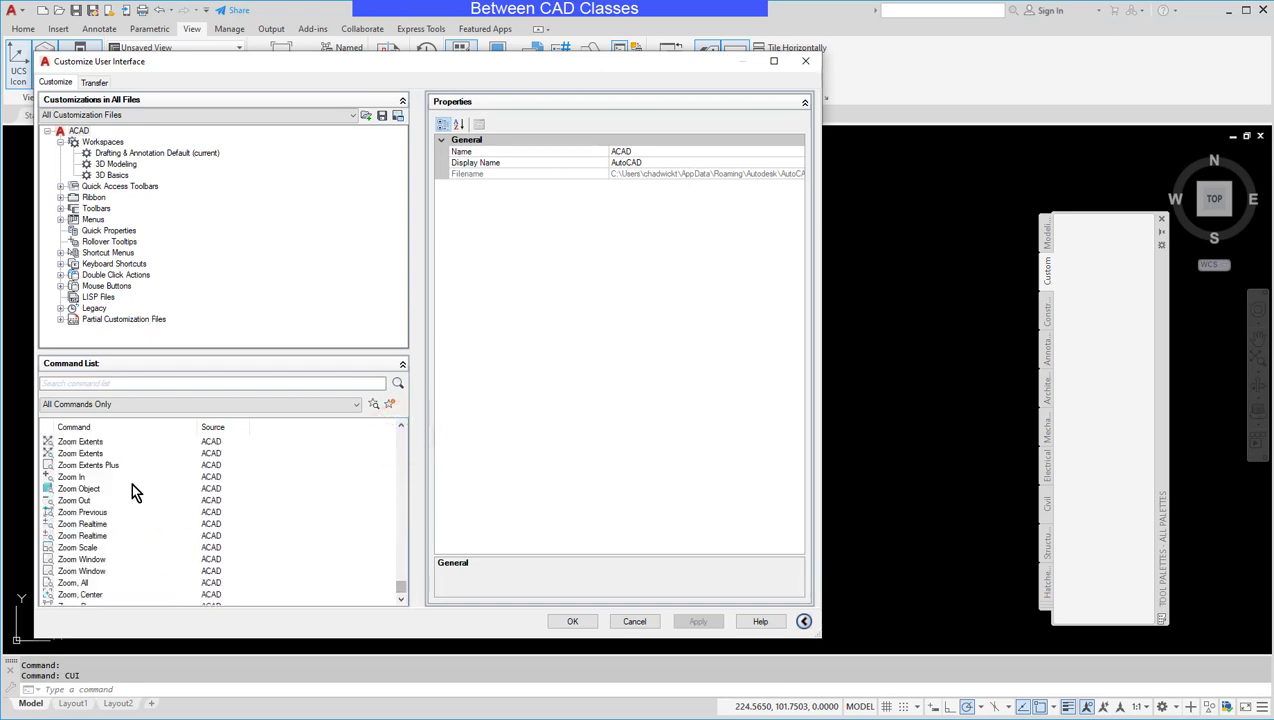
{"action": "left_click", "coordinate": [100, 465]}
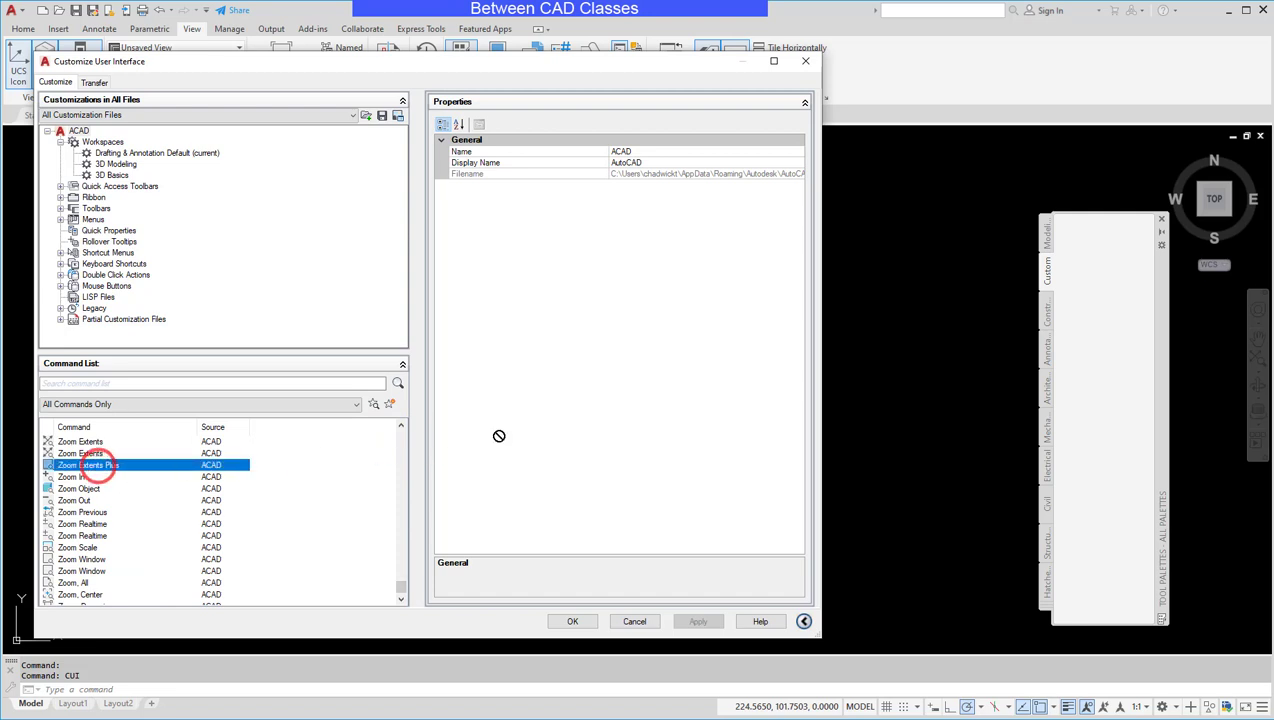
{"action": "left_click_drag", "start_coordinate": [1093, 297], "coordinate": [1105, 278]}
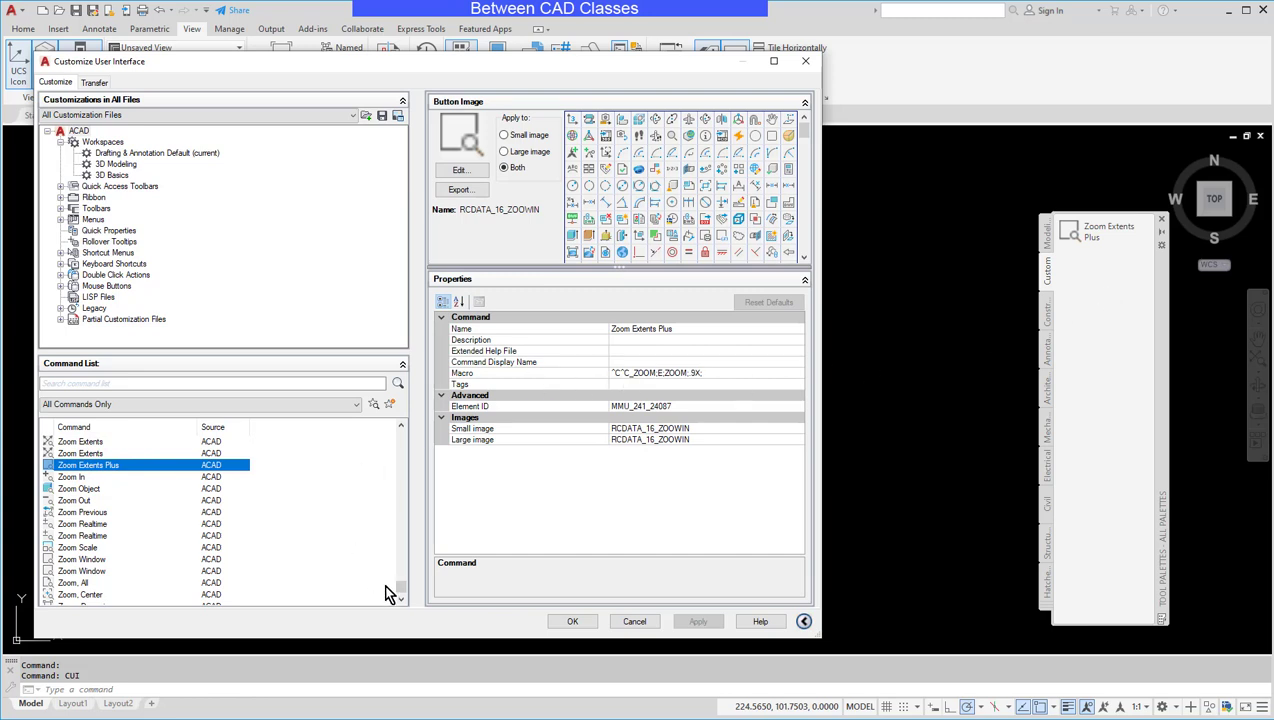
Add the Title Text command to the Custom palette and close the CUI editor with OK
{"action": "left_click_drag", "start_coordinate": [400, 587], "coordinate": [405, 568]}
{"action": "scroll", "coordinate": [251, 553], "scroll_direction": "down", "scroll_amount": 10}
{"action": "scroll", "coordinate": [247, 557], "scroll_direction": "down", "scroll_amount": 4}
{"action": "scroll", "coordinate": [247, 557], "scroll_direction": "up", "scroll_amount": 1}
{"action": "left_click", "coordinate": [72, 478]}
{"action": "left_click_drag", "start_coordinate": [73, 484], "coordinate": [1096, 286]}
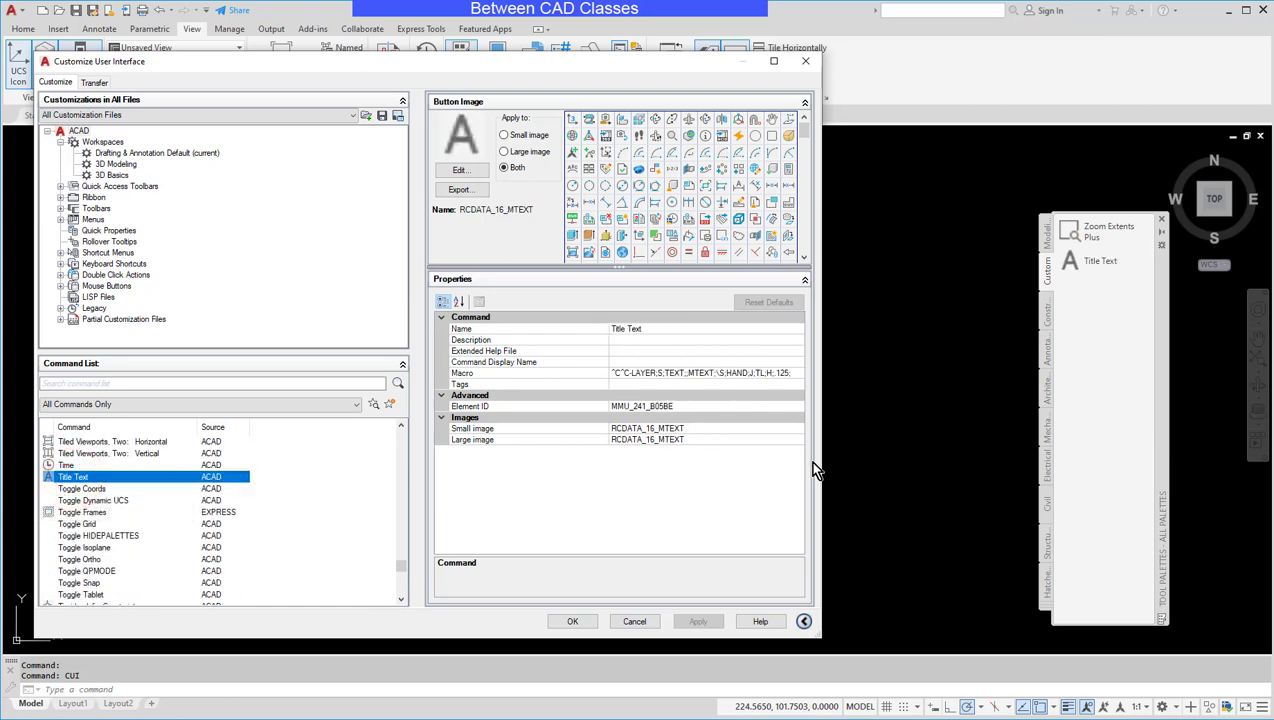
{"action": "left_click", "coordinate": [569, 622]}
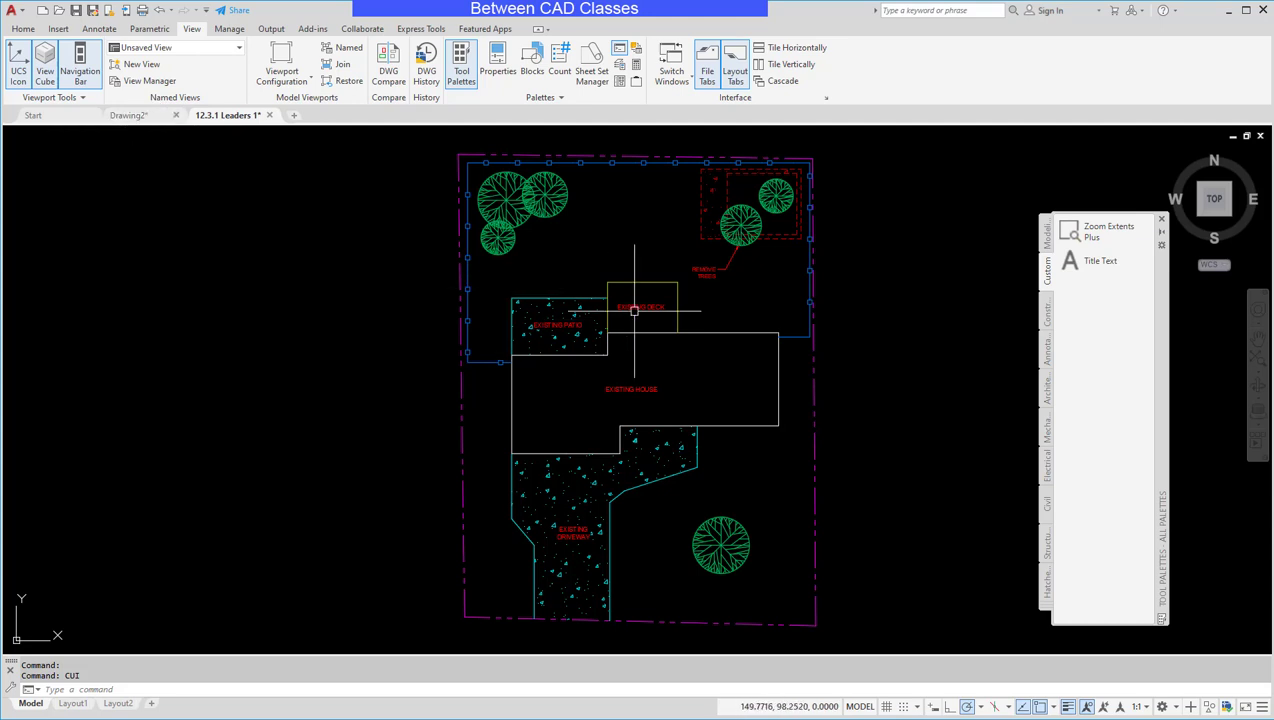
Zoom in and refit the site plan twice with the Zoom Extents Plus tool, then switch to Drawing2
{"action": "scroll", "coordinate": [707, 380], "scroll_direction": "up", "scroll_amount": 8}
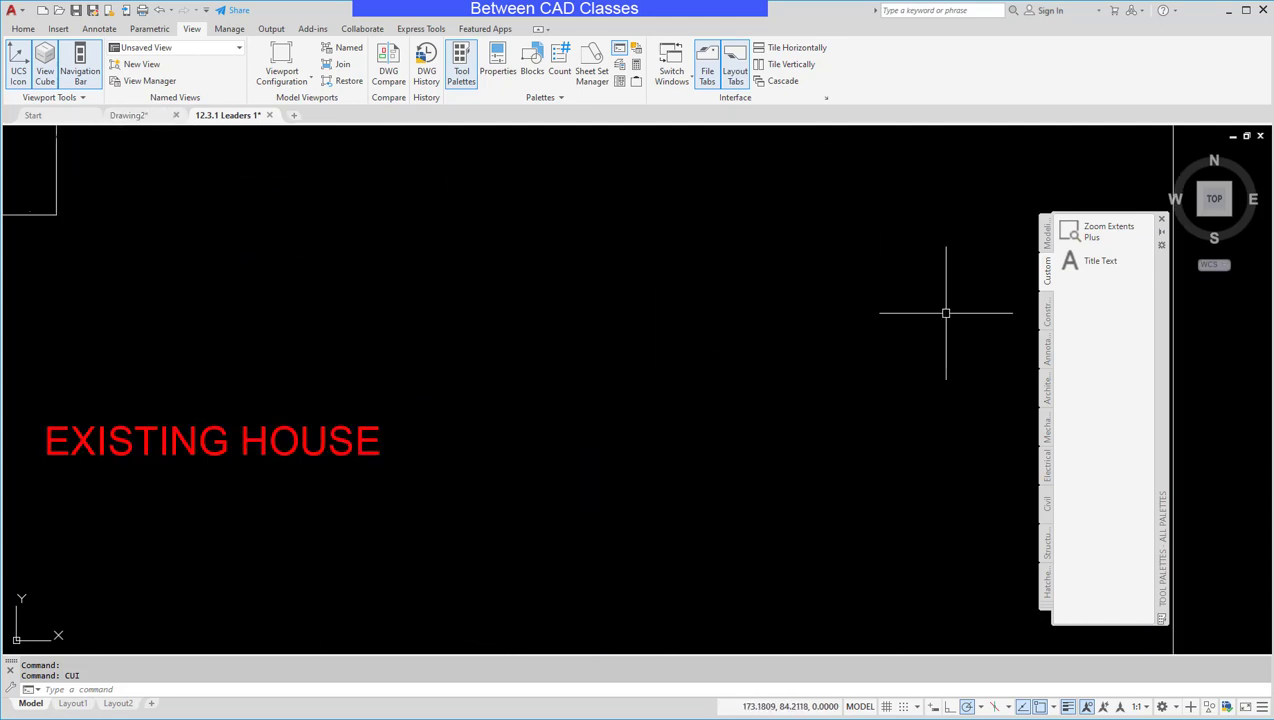
{"action": "left_click", "coordinate": [1100, 232]}
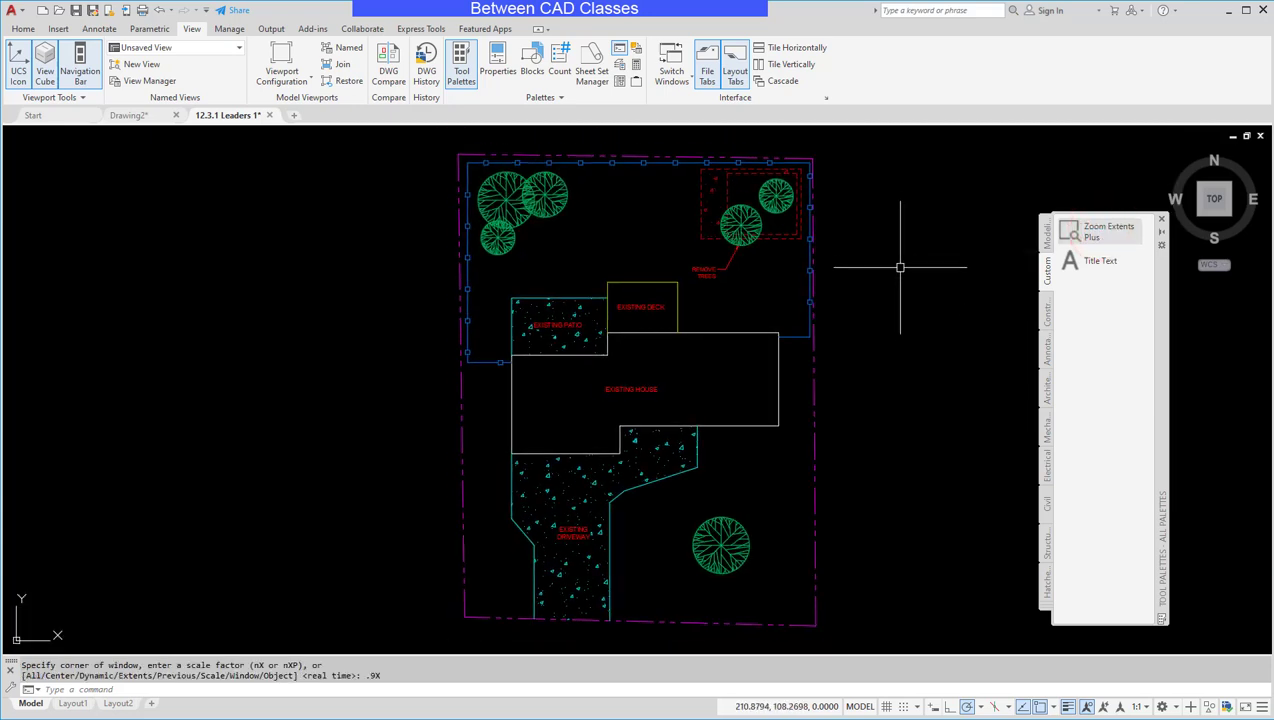
{"action": "scroll", "coordinate": [893, 280], "scroll_direction": "down", "scroll_amount": 2}
{"action": "left_click", "coordinate": [1088, 238]}
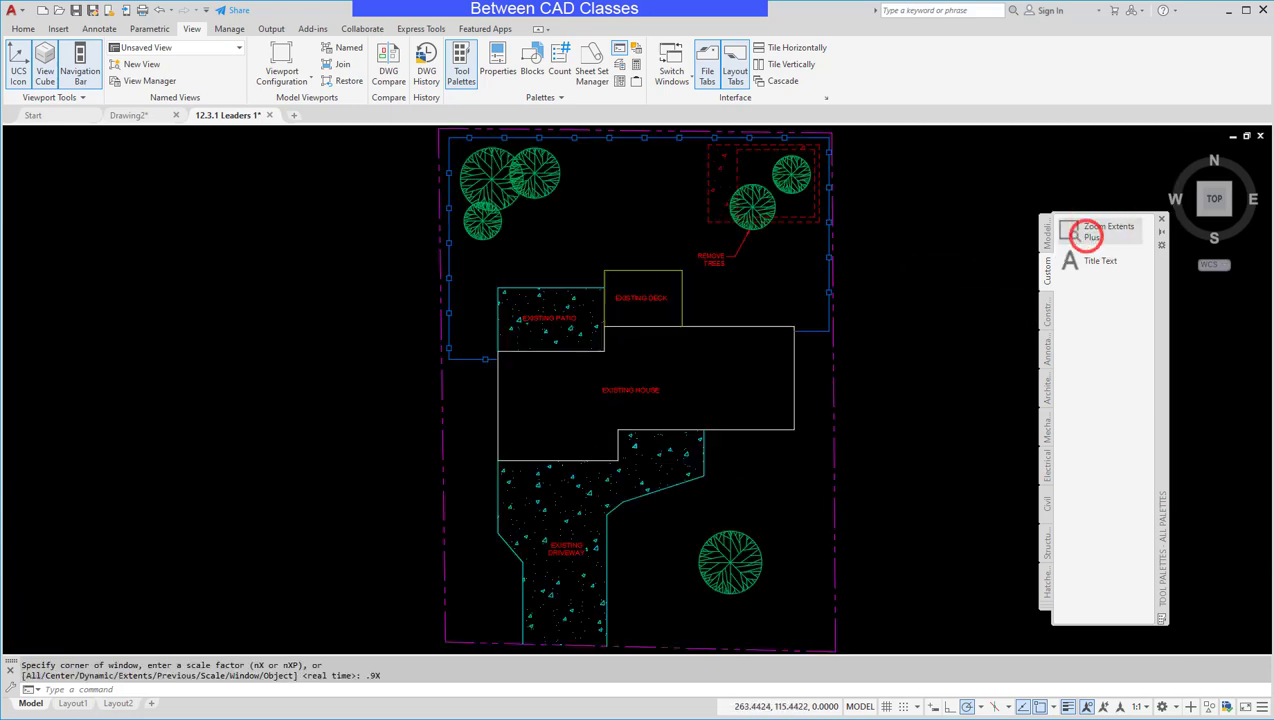
{"action": "left_click", "coordinate": [134, 115]}
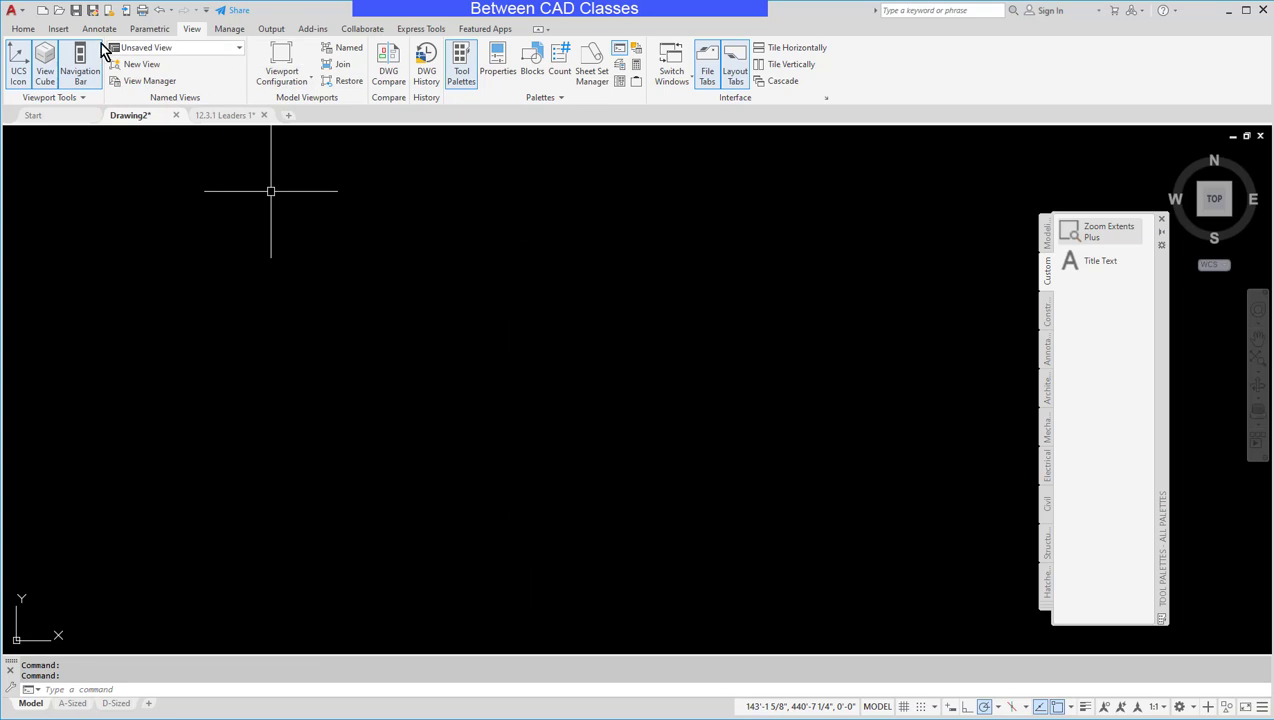
Make Border the current layer from the Home tab's layer list
{"action": "left_click", "coordinate": [29, 31]}
{"action": "left_click", "coordinate": [624, 48]}
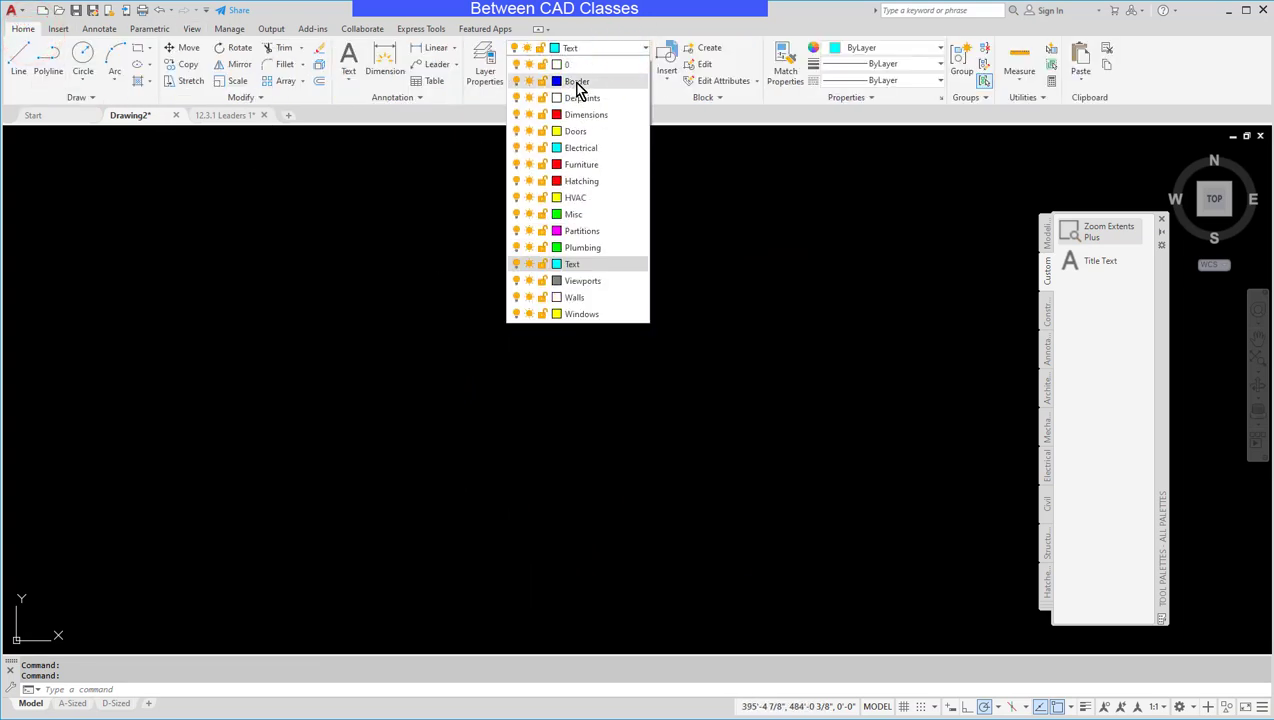
{"action": "left_click", "coordinate": [576, 82]}
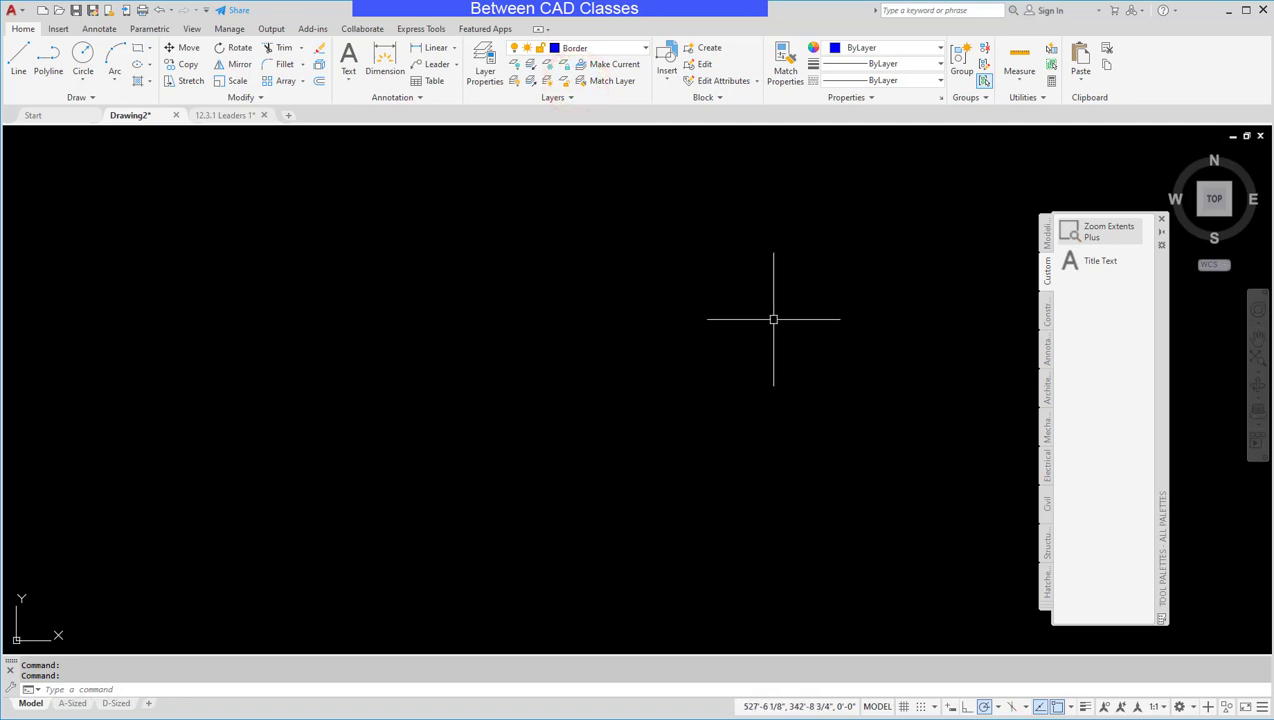
Use the Title Text palette tool to write 'TITLE TEXT' in a two-corner text box
{"action": "left_click", "coordinate": [1096, 262]}
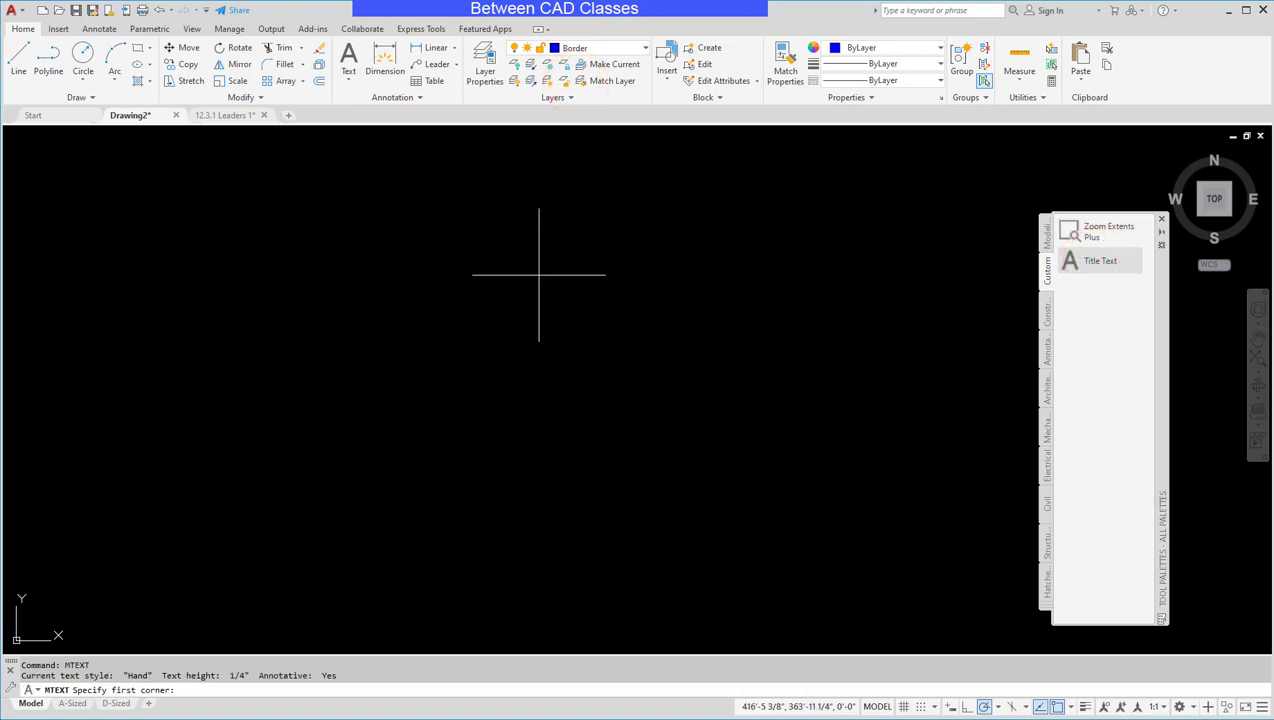
{"action": "left_click", "coordinate": [360, 288]}
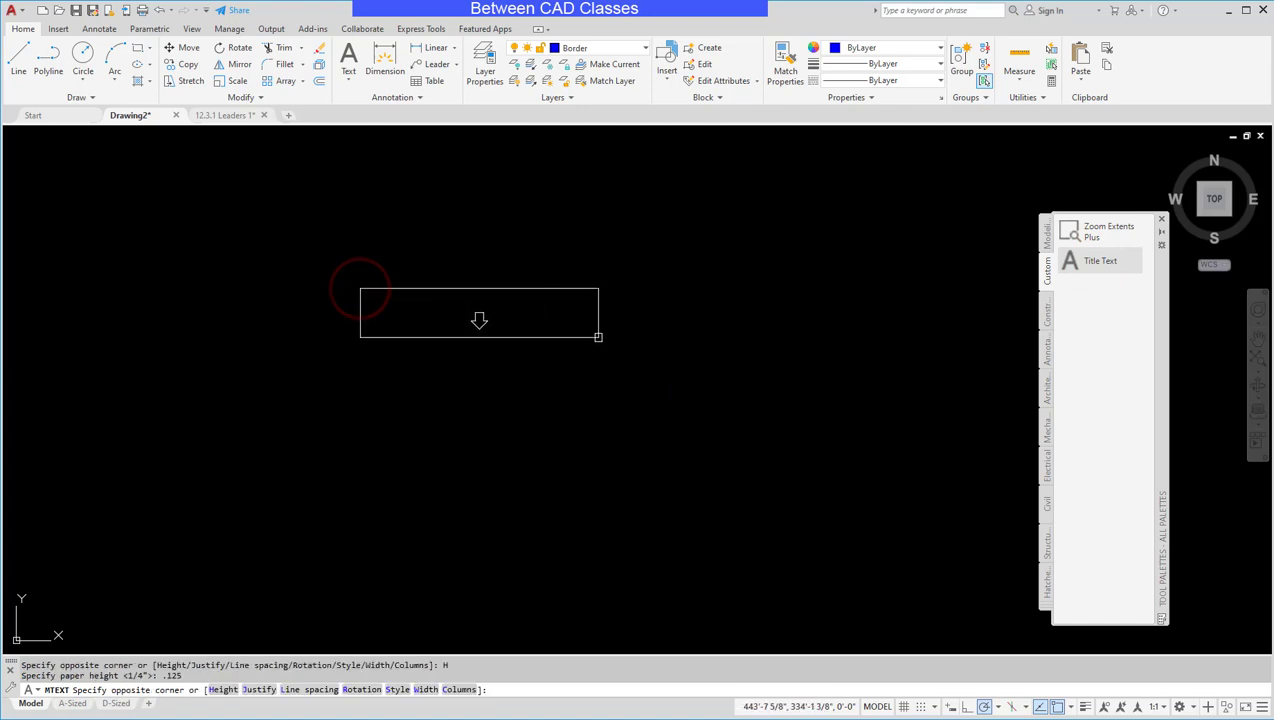
{"action": "left_click", "coordinate": [655, 366]}
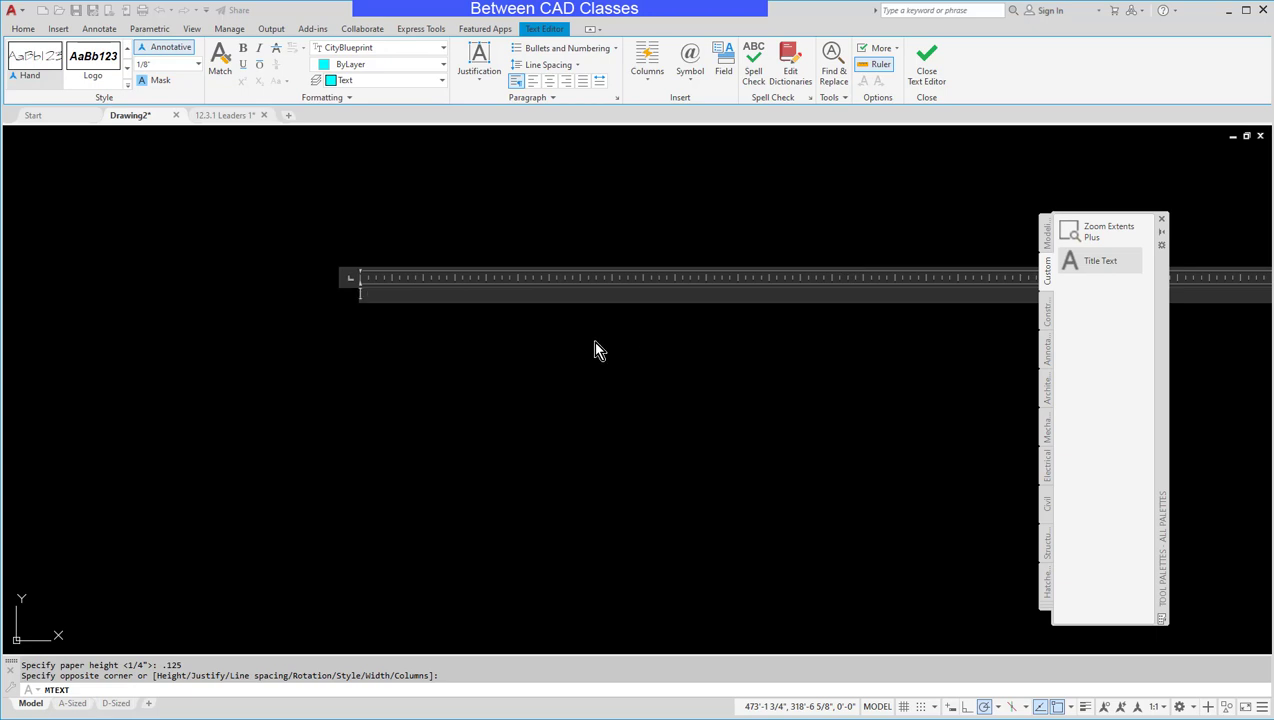
{"action": "type", "text": "TITLE TEXT"}
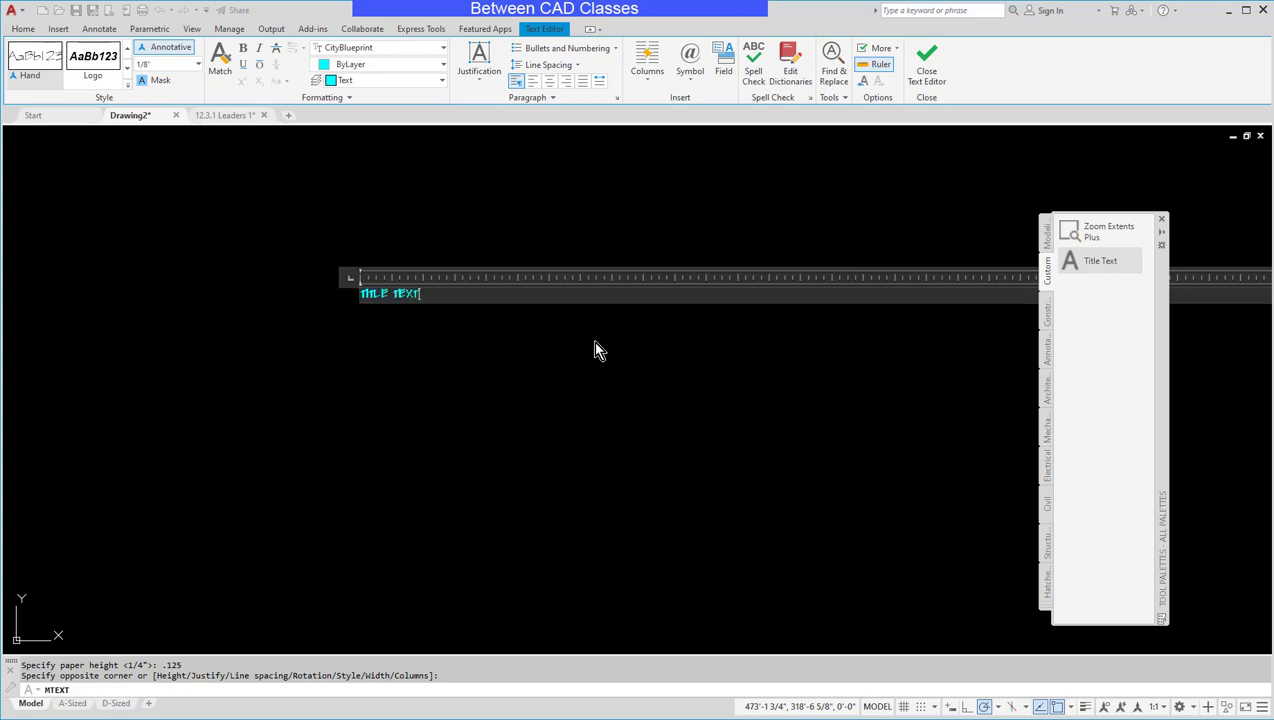
{"action": "left_click", "coordinate": [455, 341]}
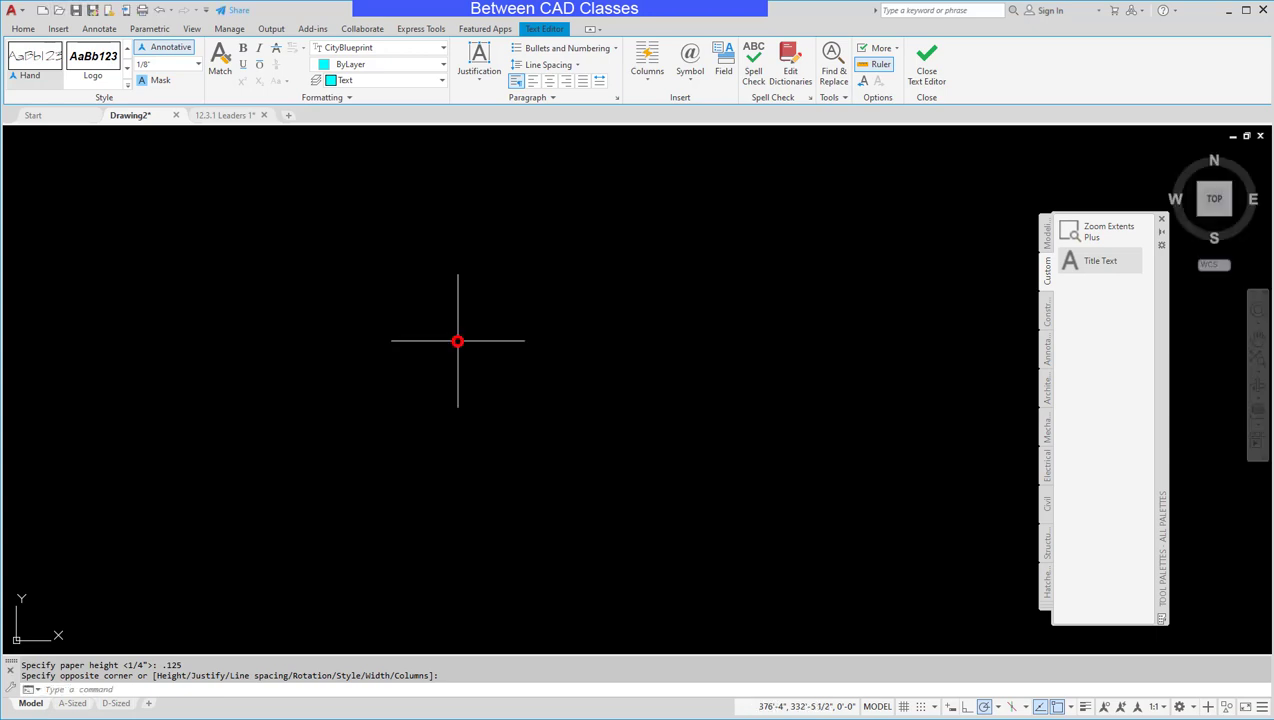
Window-select the TITLE TEXT note, zoom and pan to it, then clear the selection
{"action": "left_click", "coordinate": [618, 215]}
{"action": "left_click", "coordinate": [315, 331]}
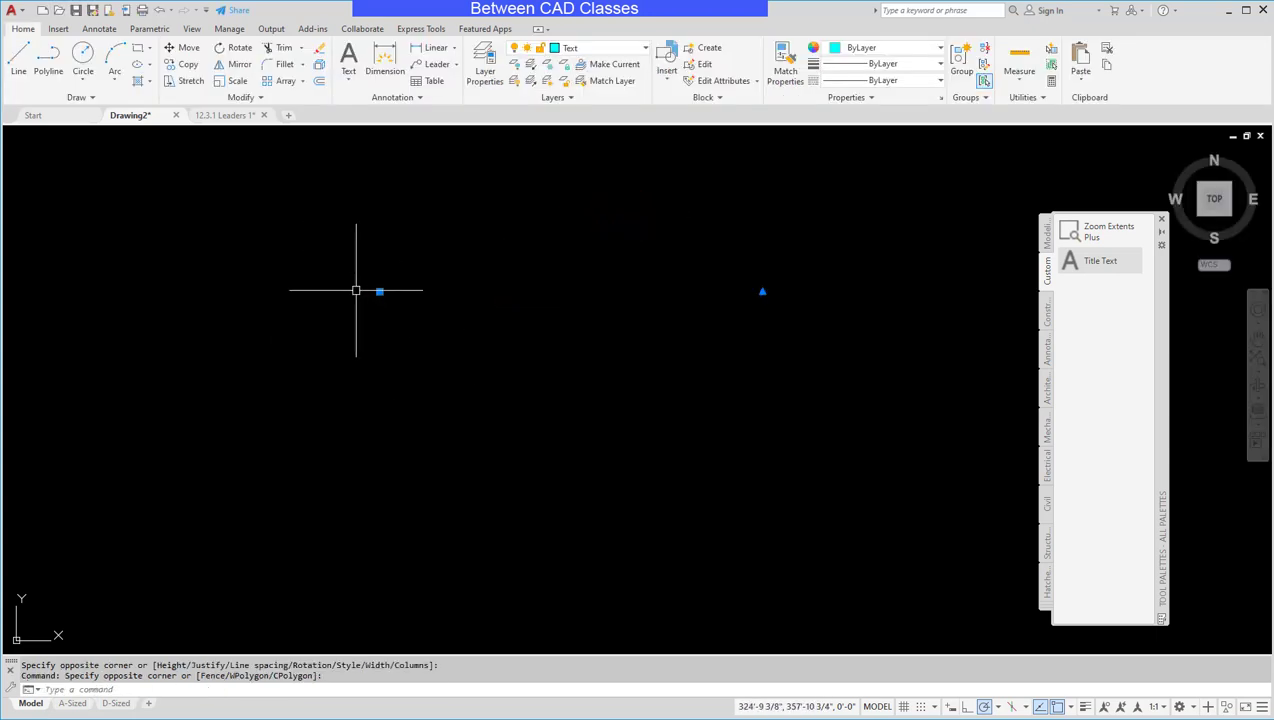
{"action": "scroll", "coordinate": [452, 276], "scroll_direction": "up", "scroll_amount": 5}
{"action": "middle_click_drag", "start_coordinate": [455, 275], "coordinate": [435, 407]}
{"action": "key", "text": "Escape"}
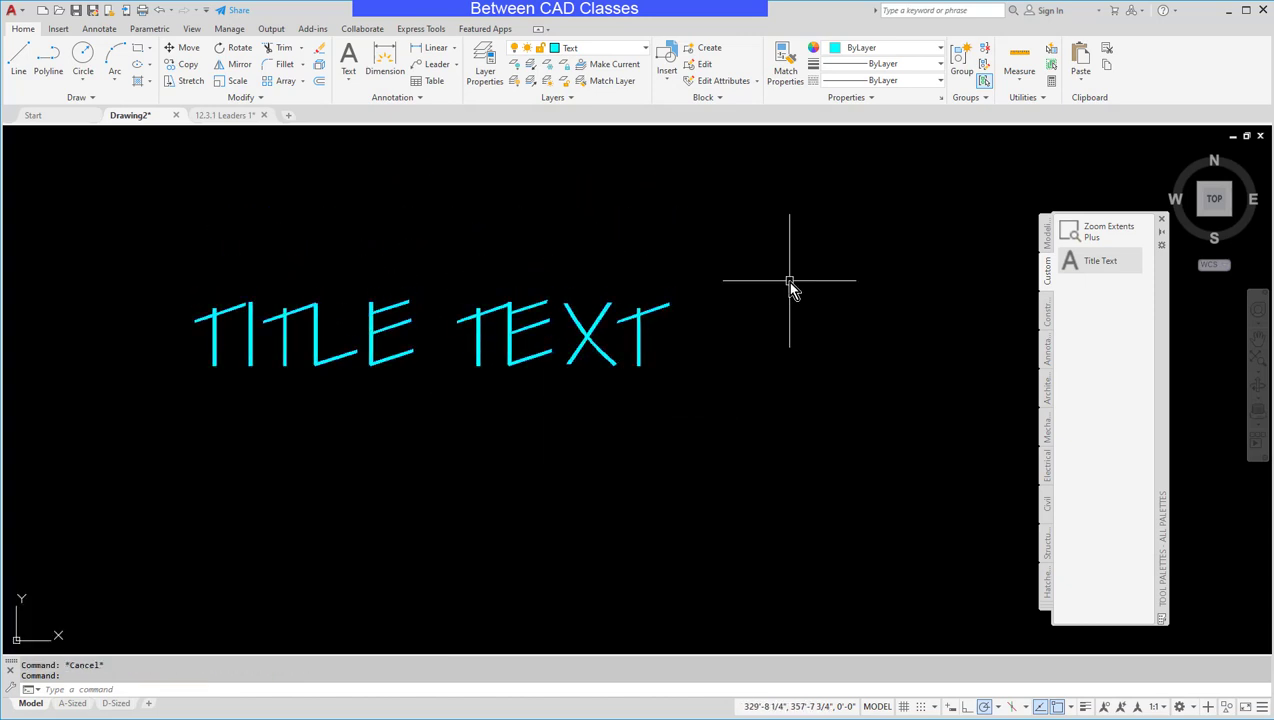